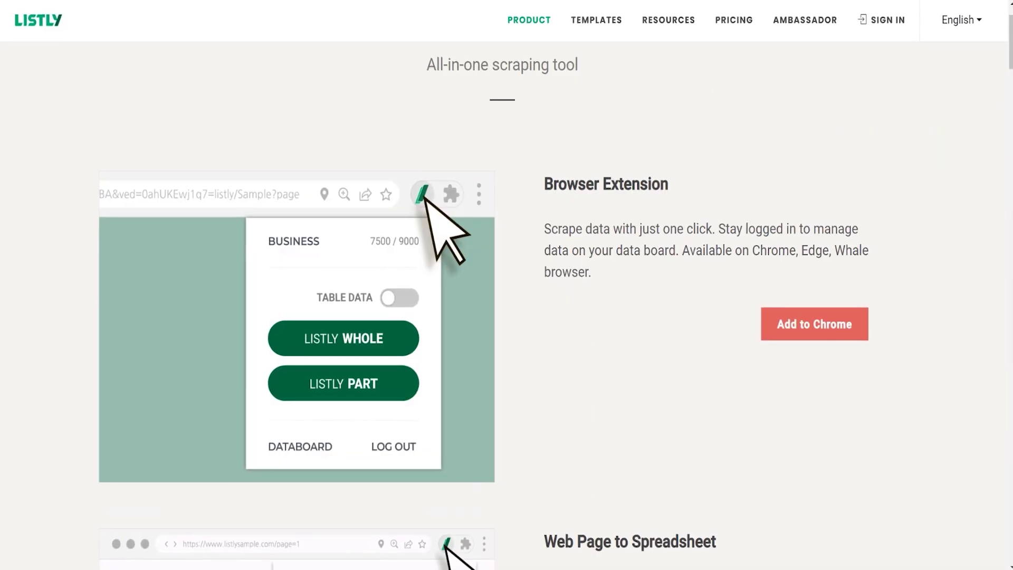
Look through the AliExpress home page, including its Consumer Electronics categories and the More to love product listings
scroll(507, 304, "up", 2)
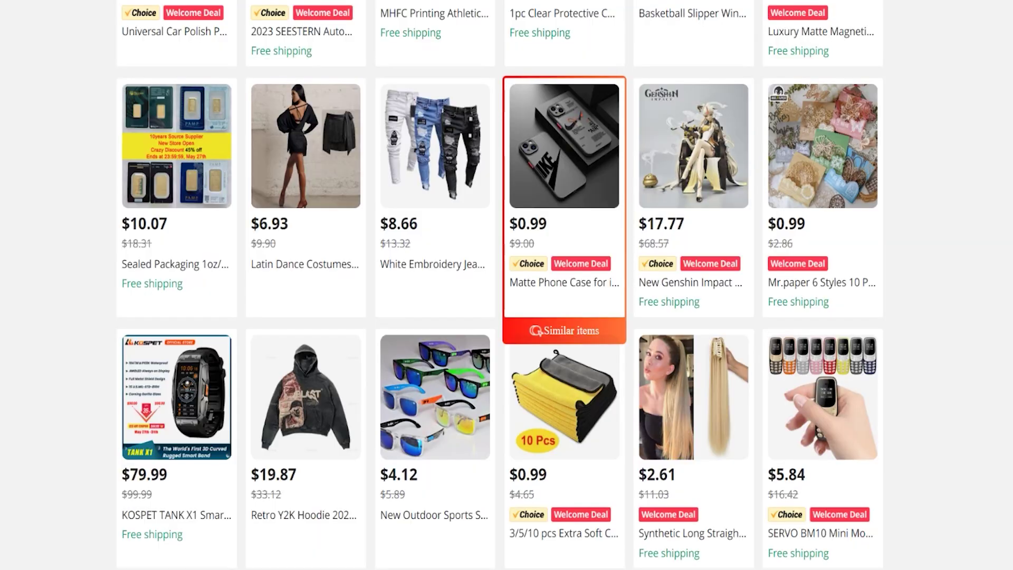
scroll(306, 320, "up", 17)
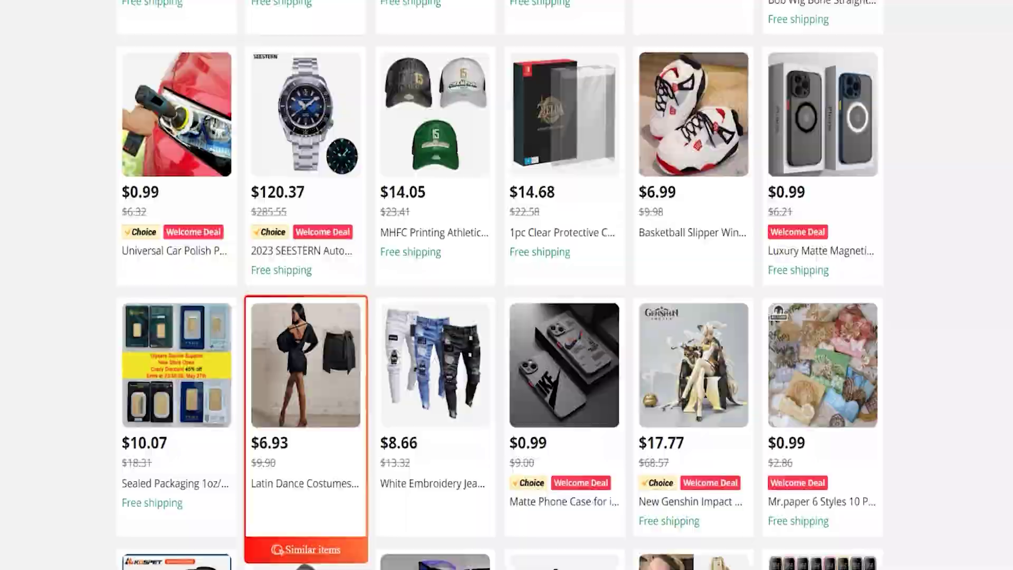
scroll(507, 295, "up", 3)
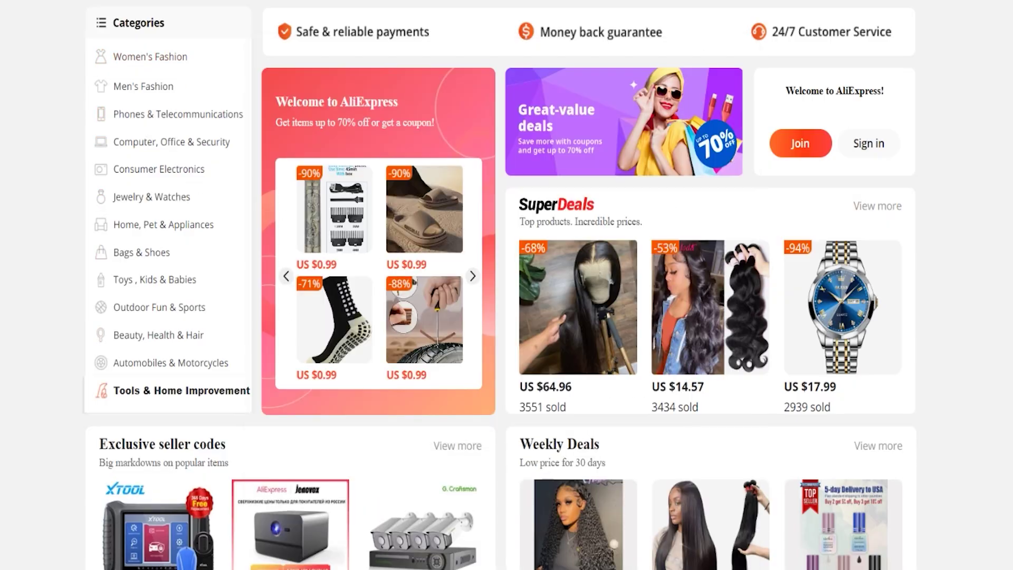
mouse_move(258, 202)
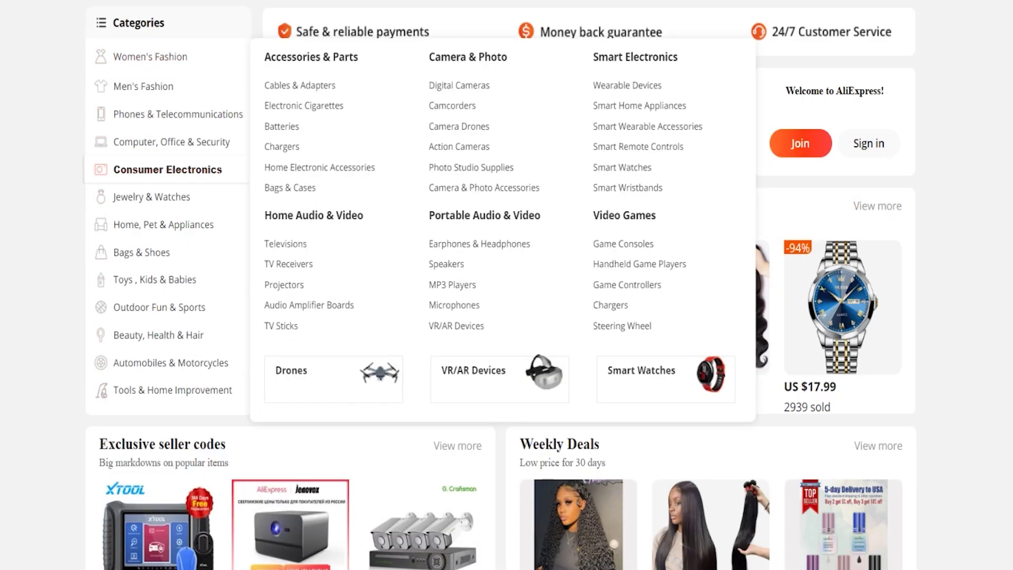
scroll(506, 296, "down", 3)
scroll(507, 296, "down", 3)
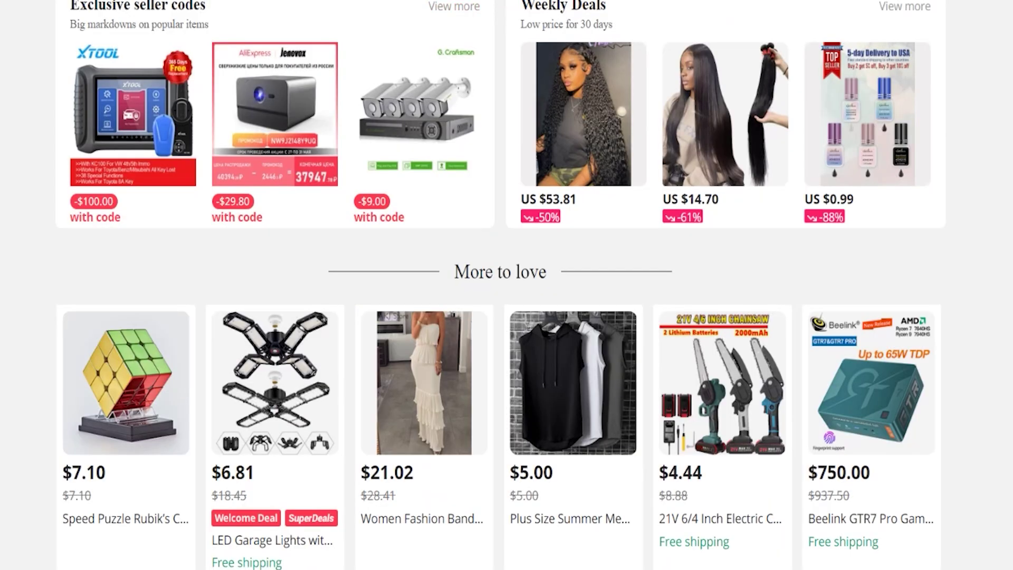
scroll(506, 285, "up", 6)
scroll(507, 285, "down", 4)
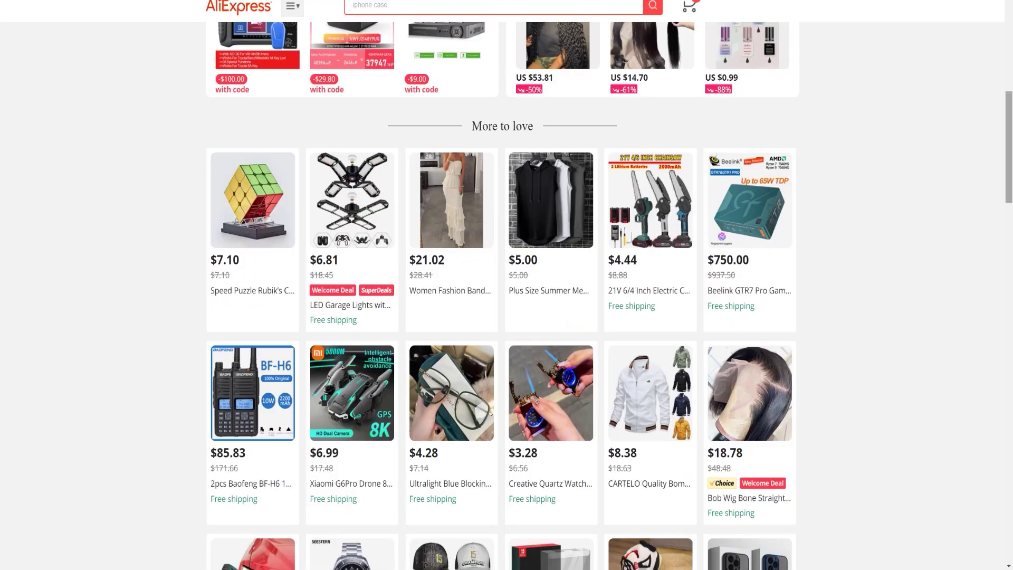
left_click_drag(1009, 148, 1009, 335)
scroll(650, 264, "down", 3)
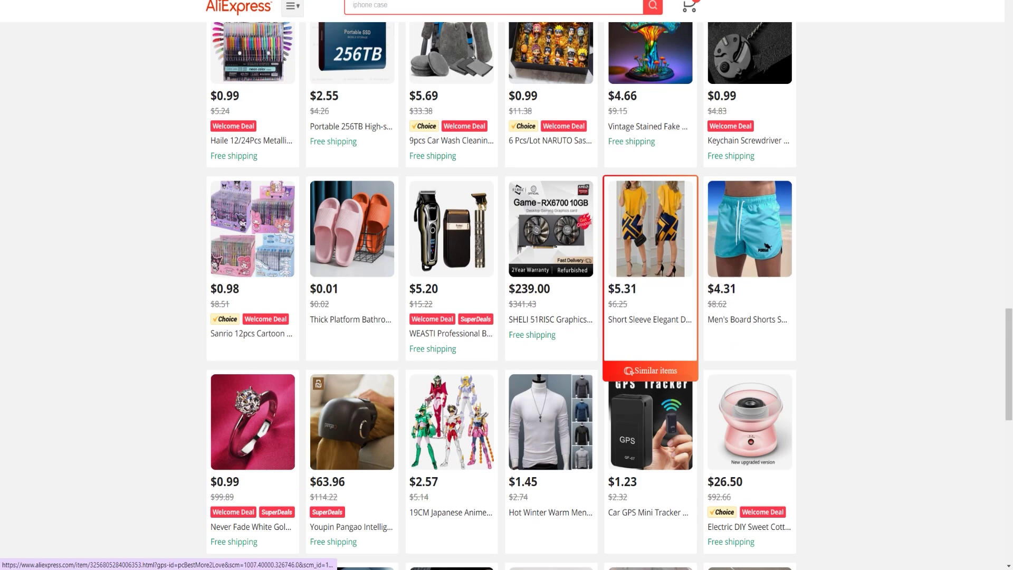
scroll(452, 253, "up", 20)
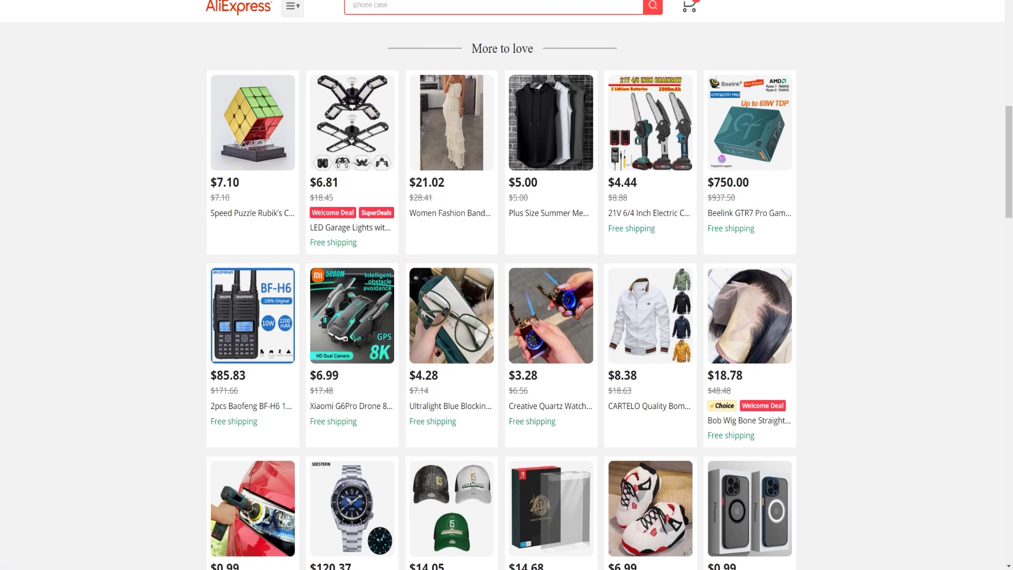
scroll(504, 296, "up", 1)
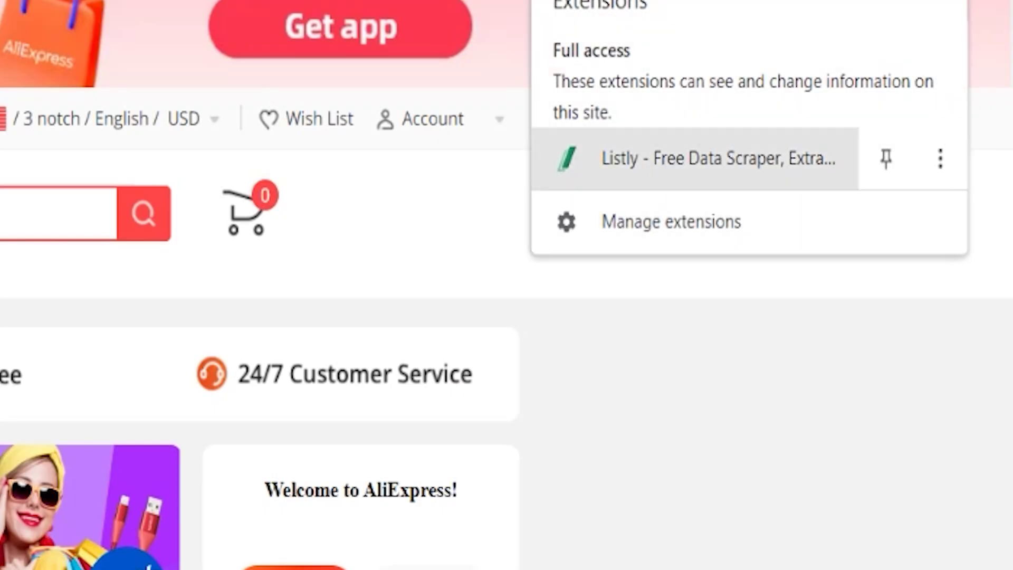
Open the Listly extension on the AliExpress home page and start a partial extraction with Listly Part
left_click(719, 158)
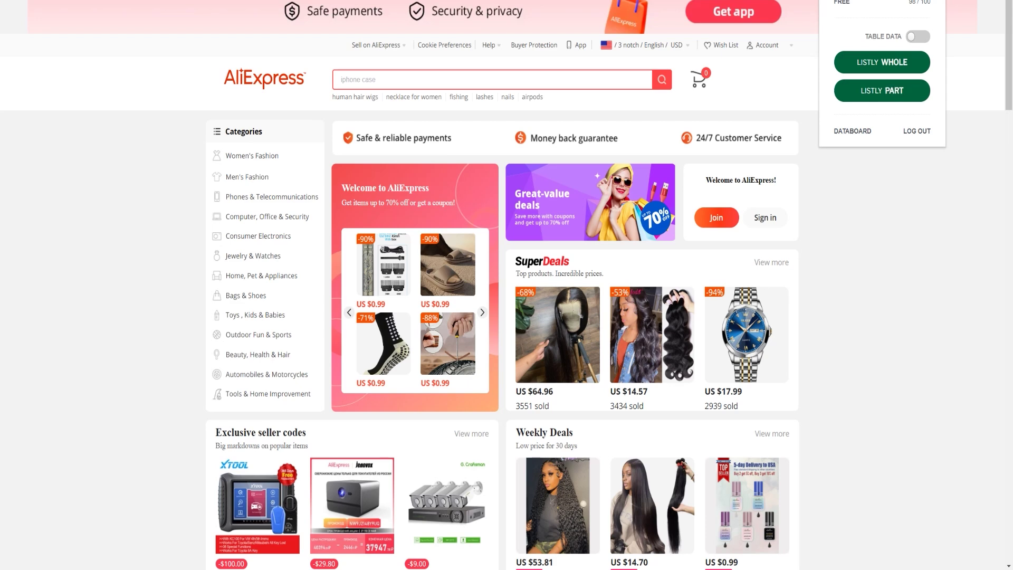
scroll(503, 311, "down", 1)
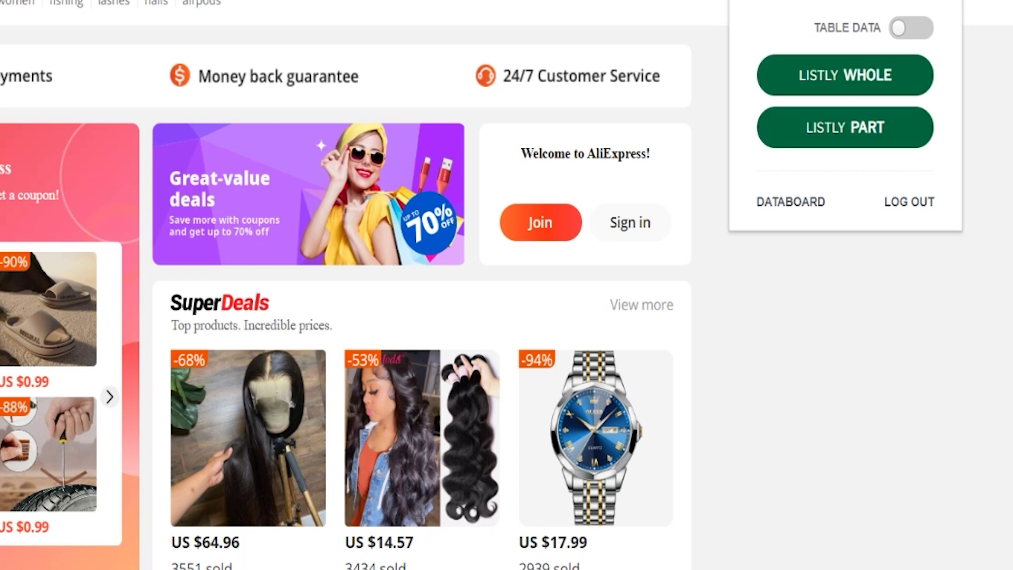
left_click_drag(1009, 69, 1009, 35)
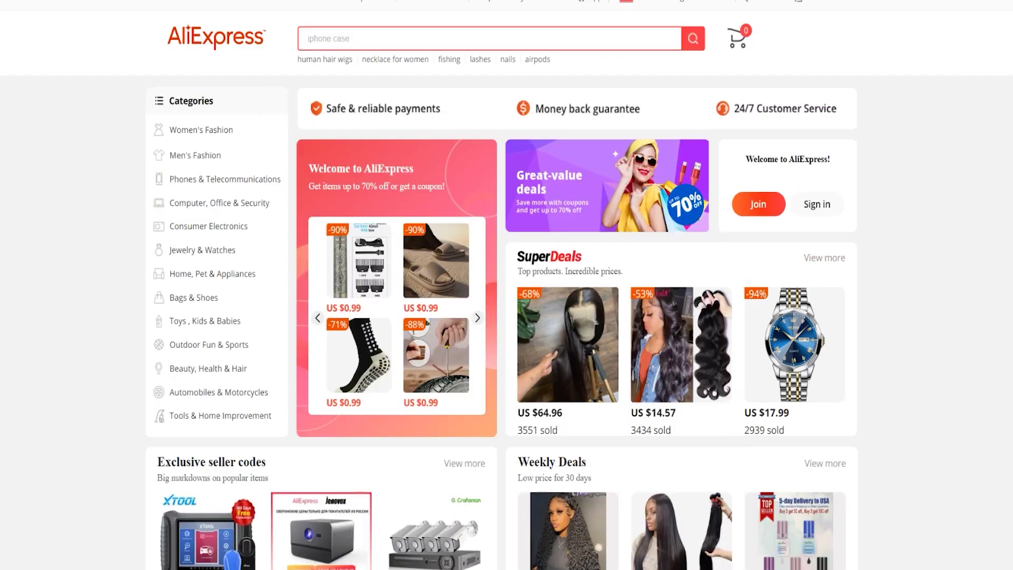
mouse_move(252, 275)
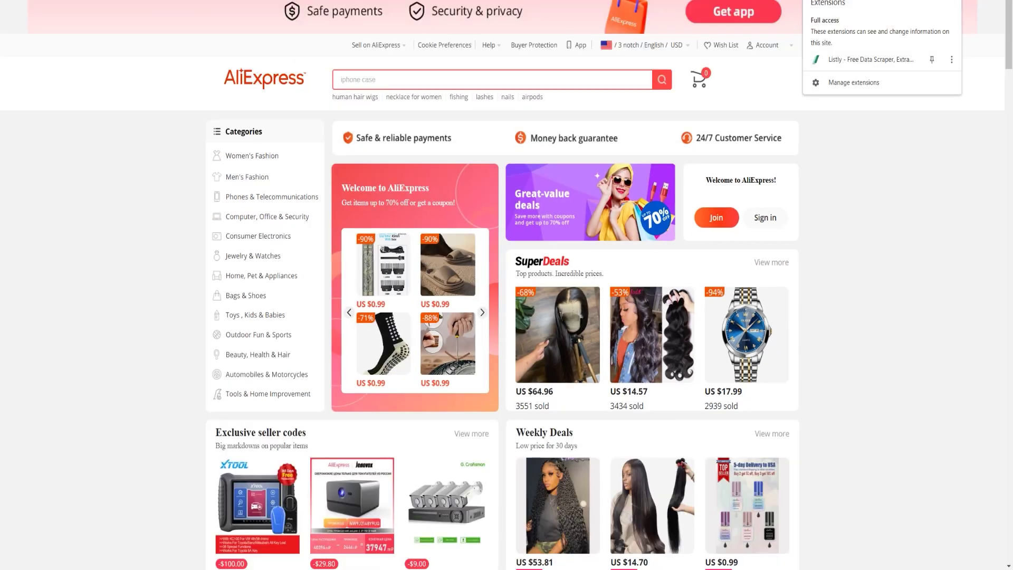
left_click(870, 60)
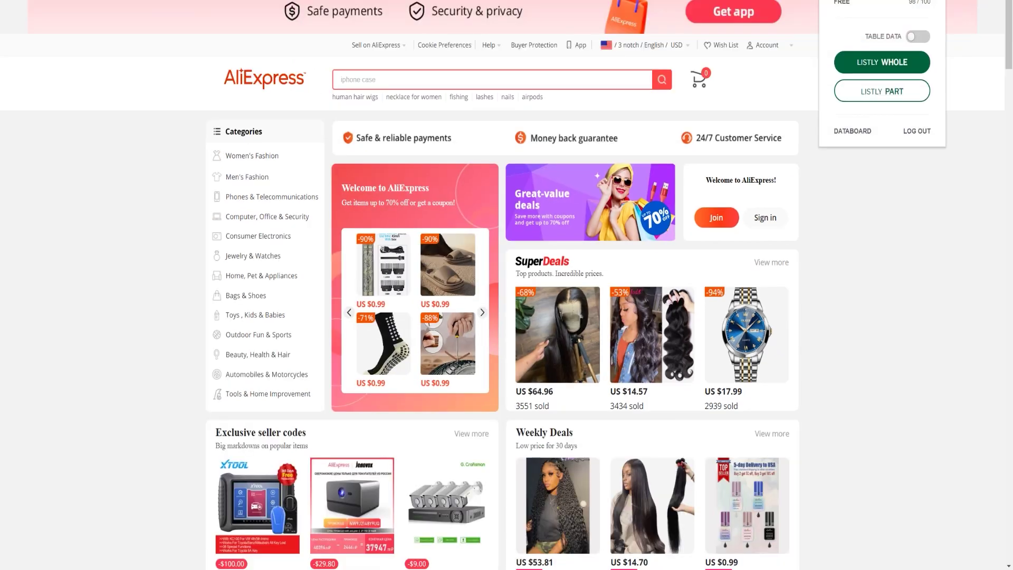
left_click(881, 91)
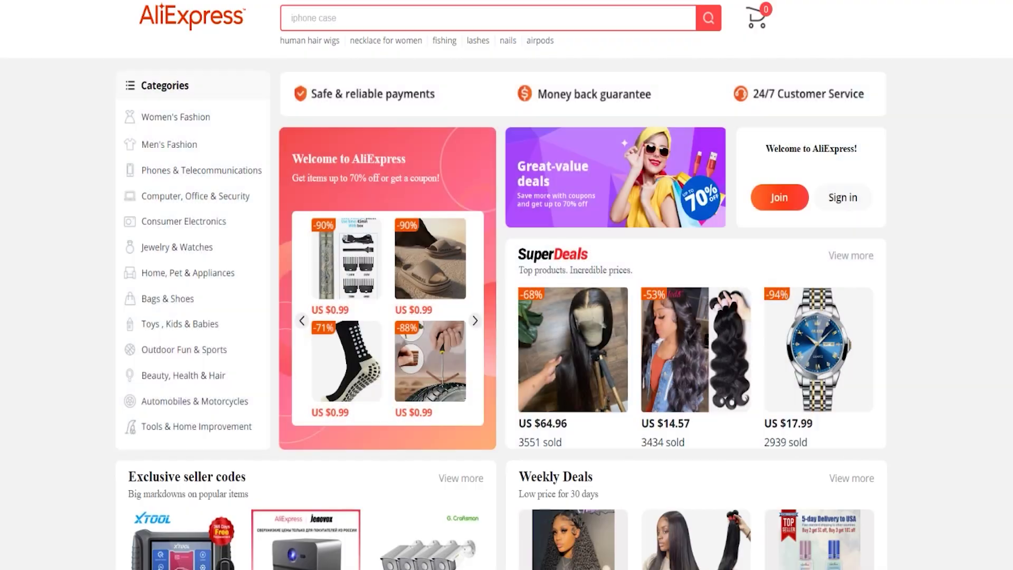
Extract the whole More to love product grid as the page part to scrape
scroll(506, 285, "down", 5)
scroll(506, 285, "down", 5)
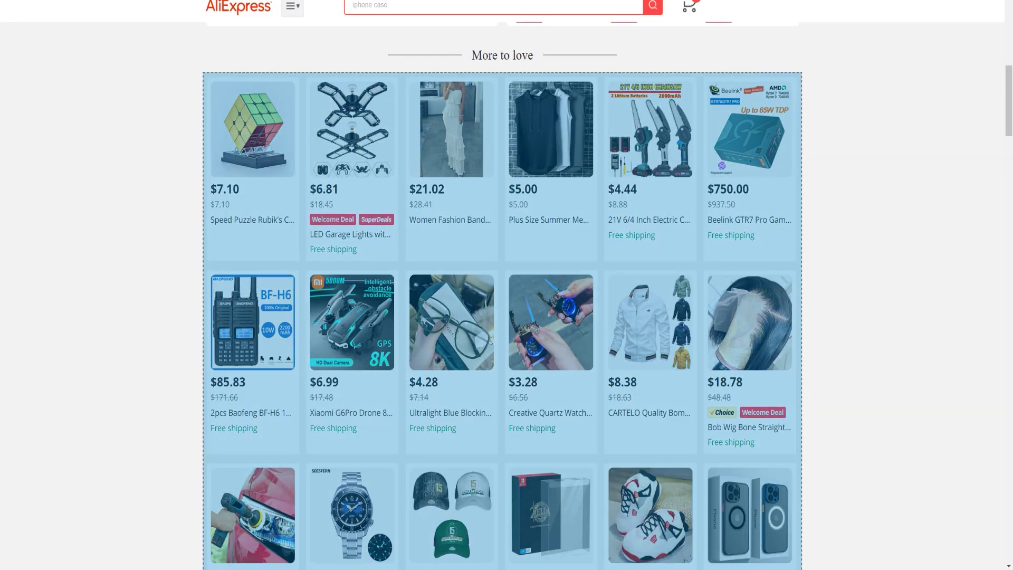
scroll(739, 201, "down", 1)
scroll(551, 153, "up", 2)
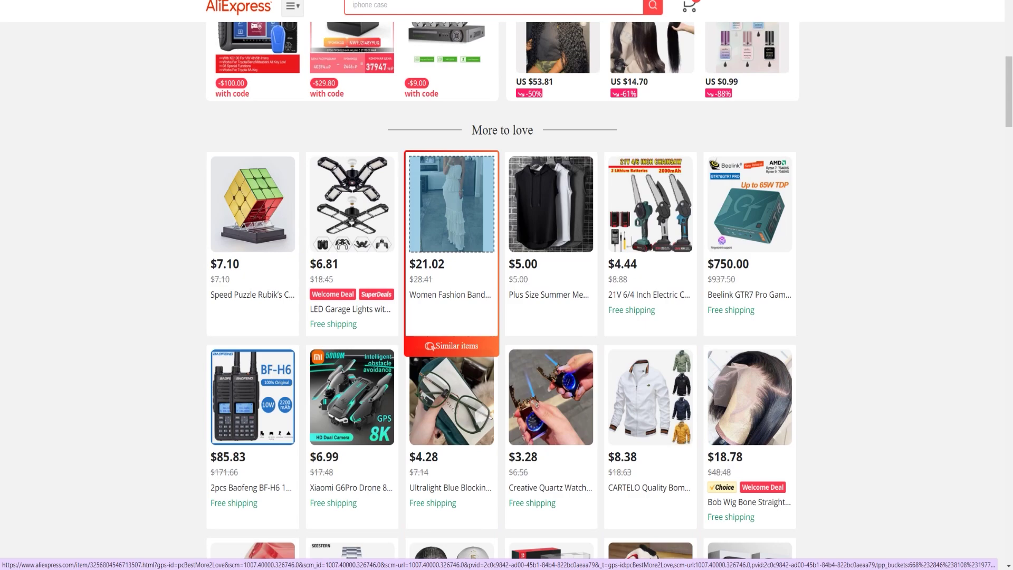
scroll(650, 343, "down", 3)
scroll(551, 211, "up", 3)
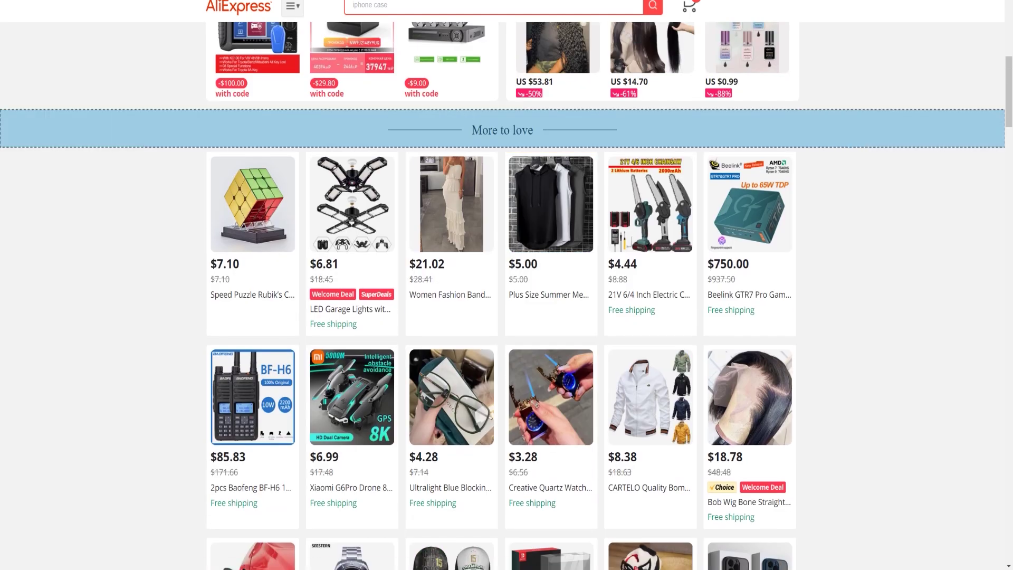
scroll(352, 162, "down", 10)
scroll(352, 161, "up", 11)
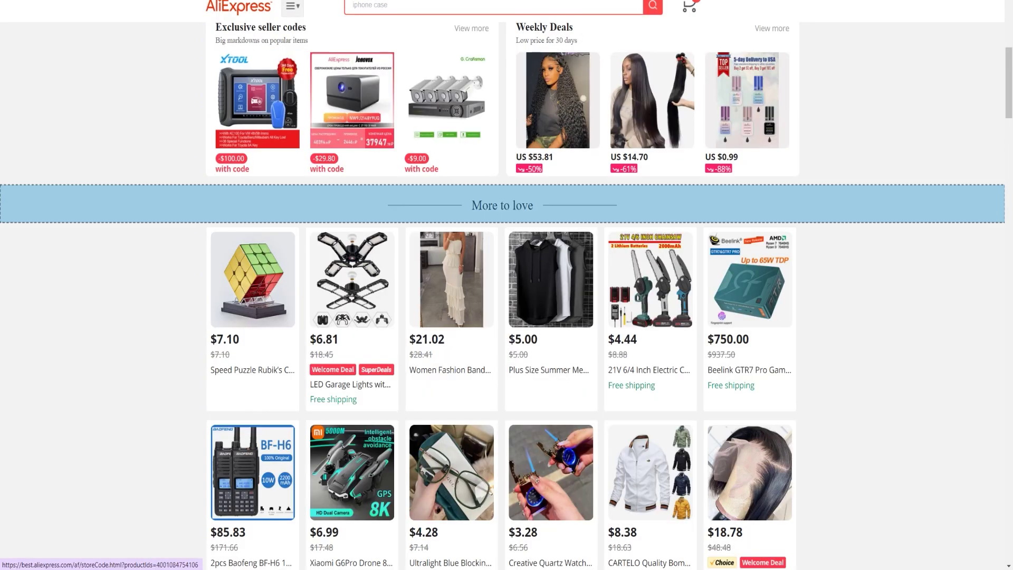
scroll(527, 191, "up", 3)
scroll(352, 388, "down", 3)
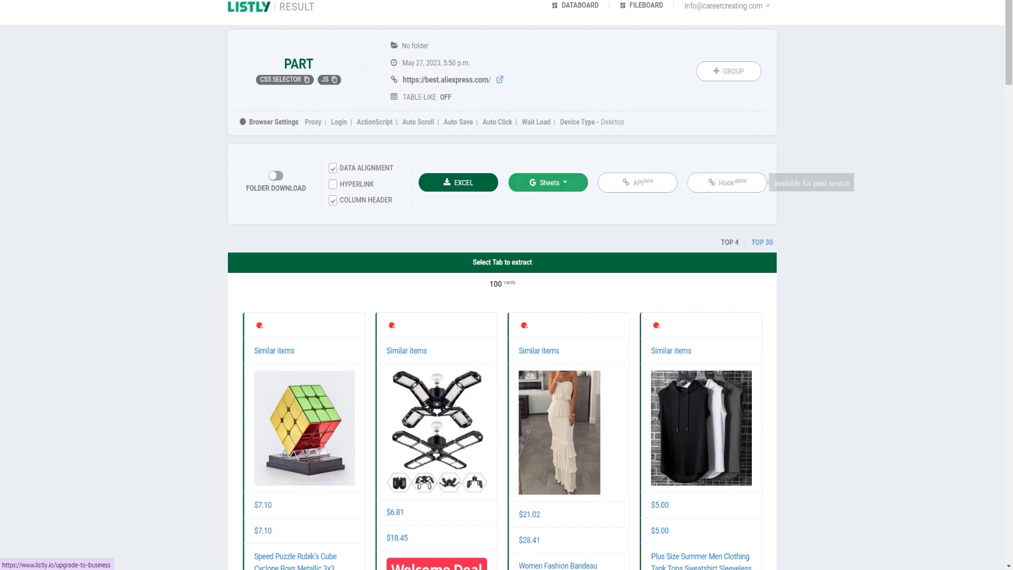
Examine the extracted product cards, their prices and titles, and the export options on the Listly result page
scroll(503, 285, "down", 3)
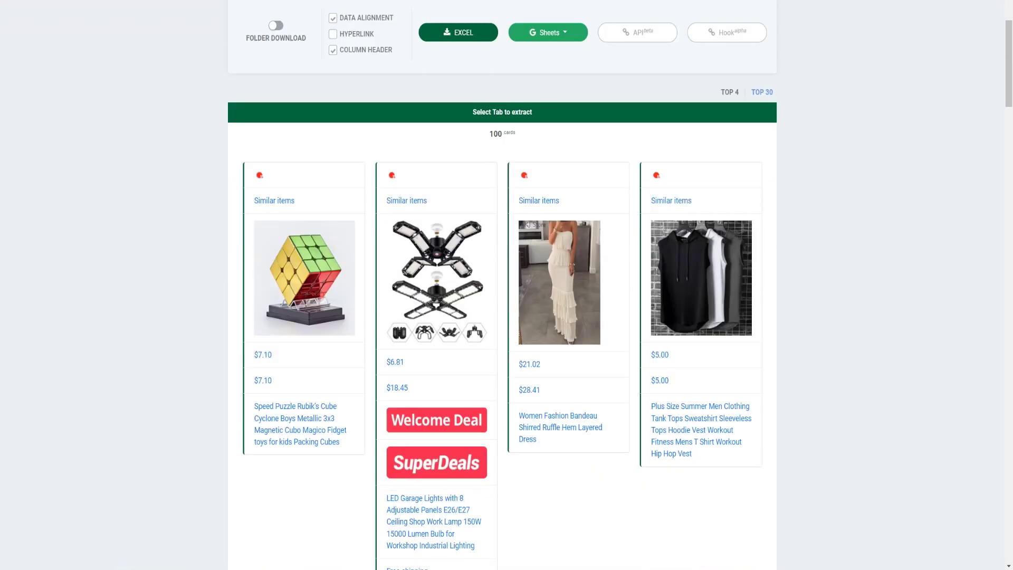
scroll(503, 285, "up", 3)
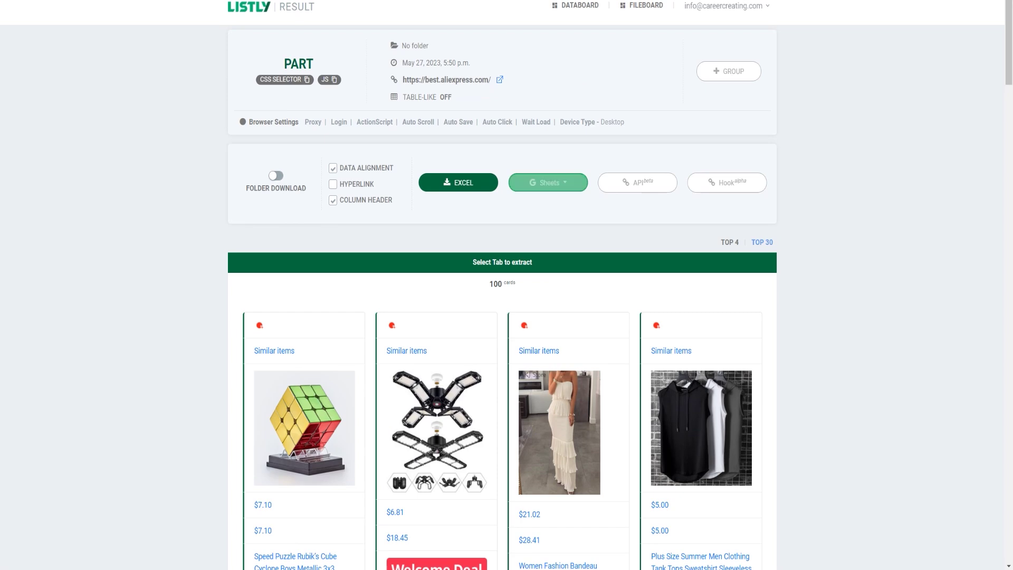
scroll(549, 157, "down", 9)
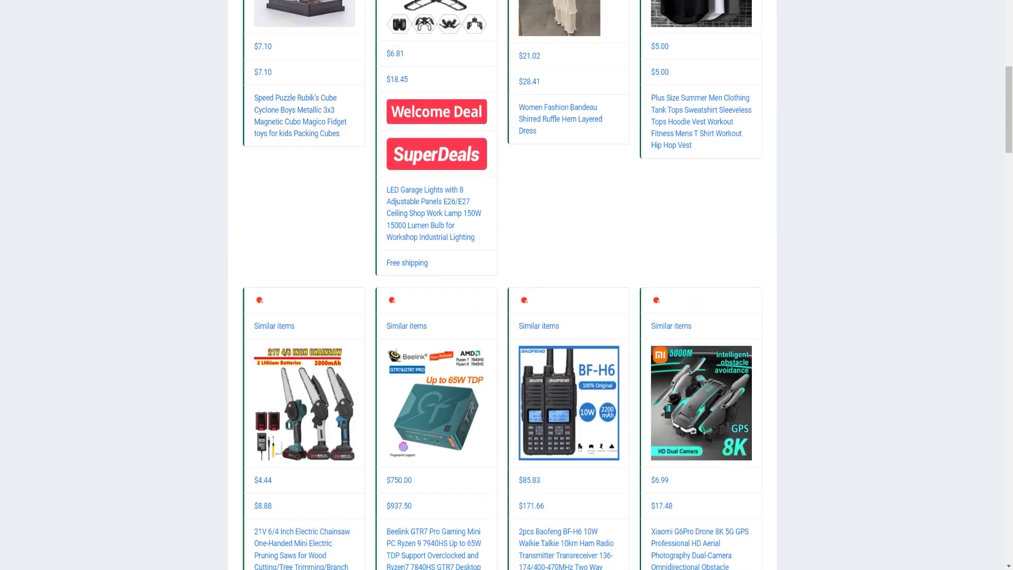
scroll(549, 156, "up", 7)
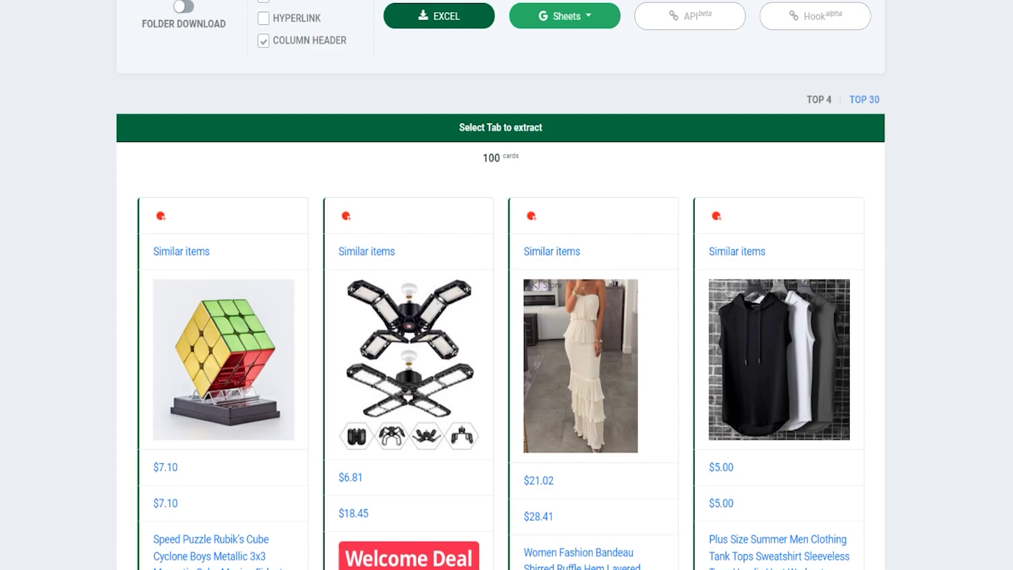
scroll(500, 285, "up", 2)
scroll(500, 285, "down", 14)
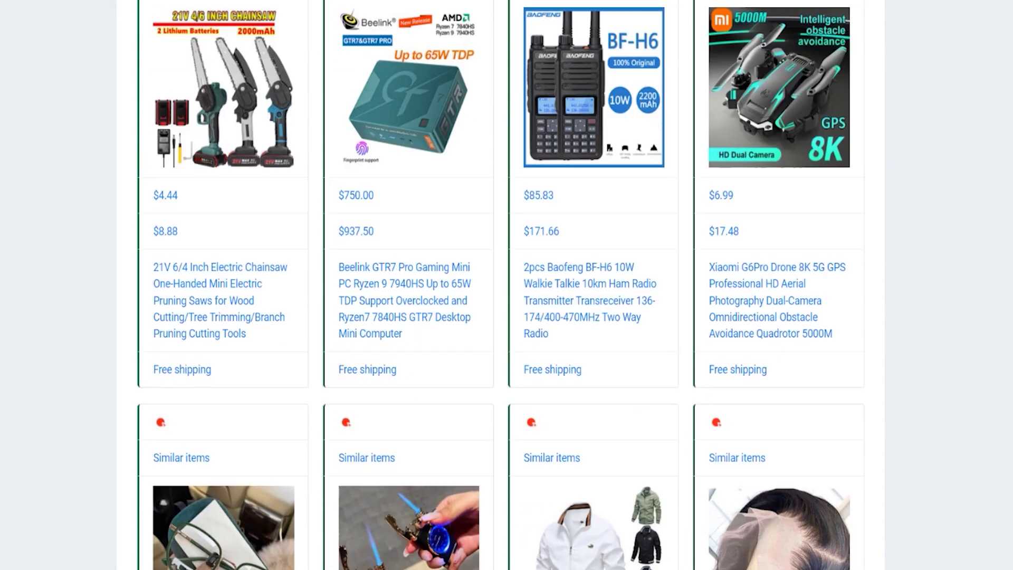
scroll(503, 285, "down", 13)
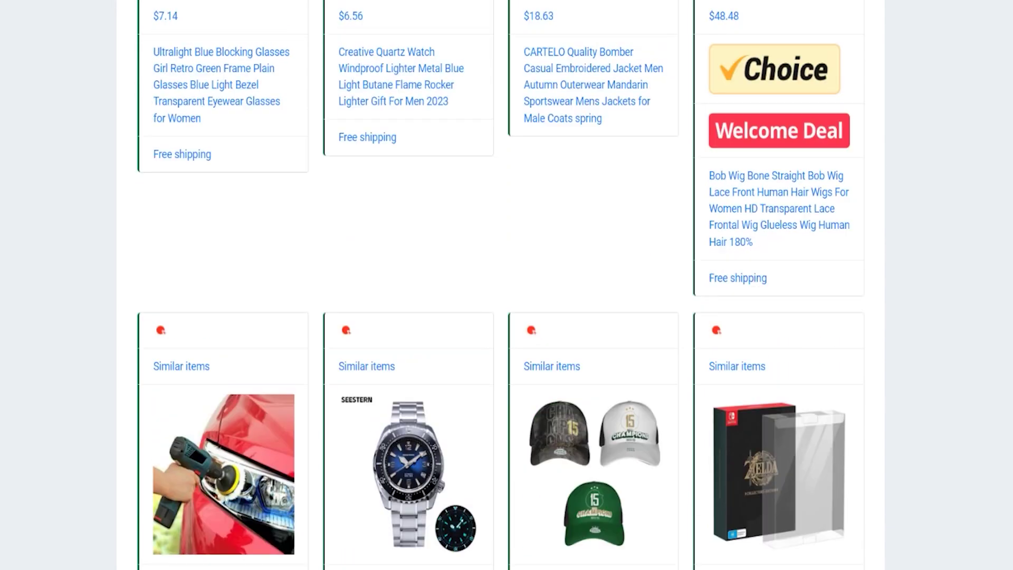
scroll(503, 285, "up", 3)
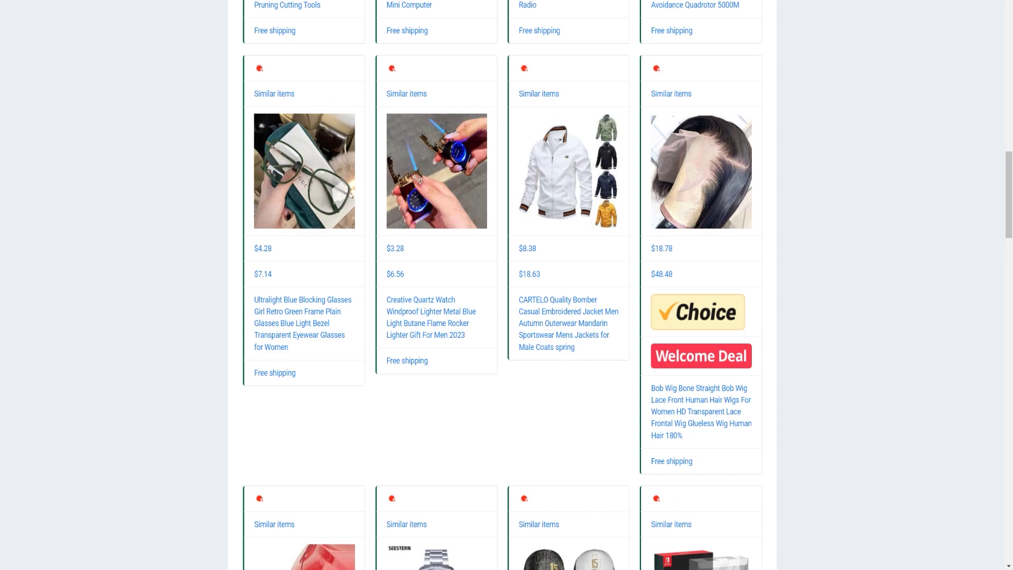
scroll(502, 285, "down", 17)
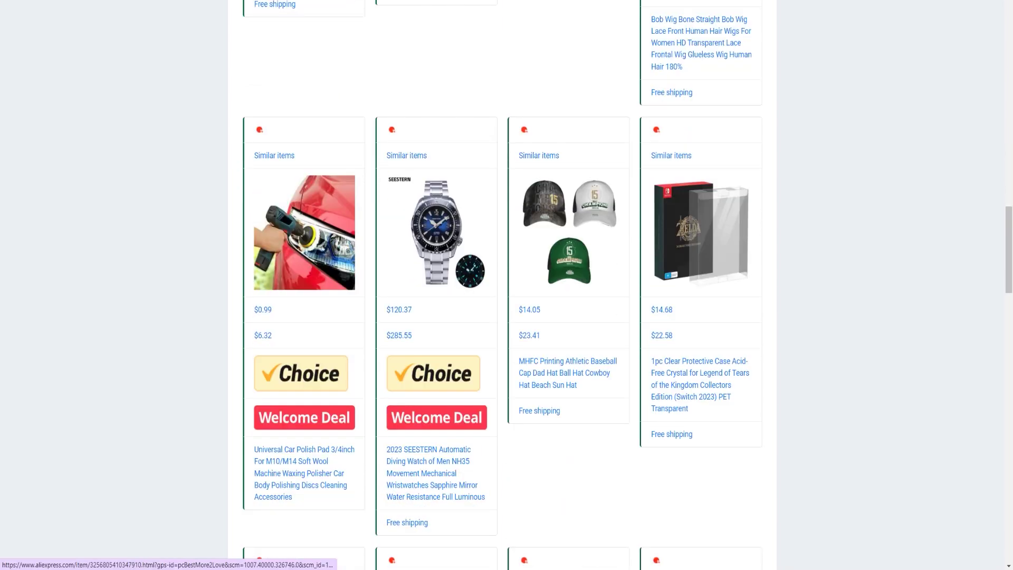
scroll(503, 285, "down", 11)
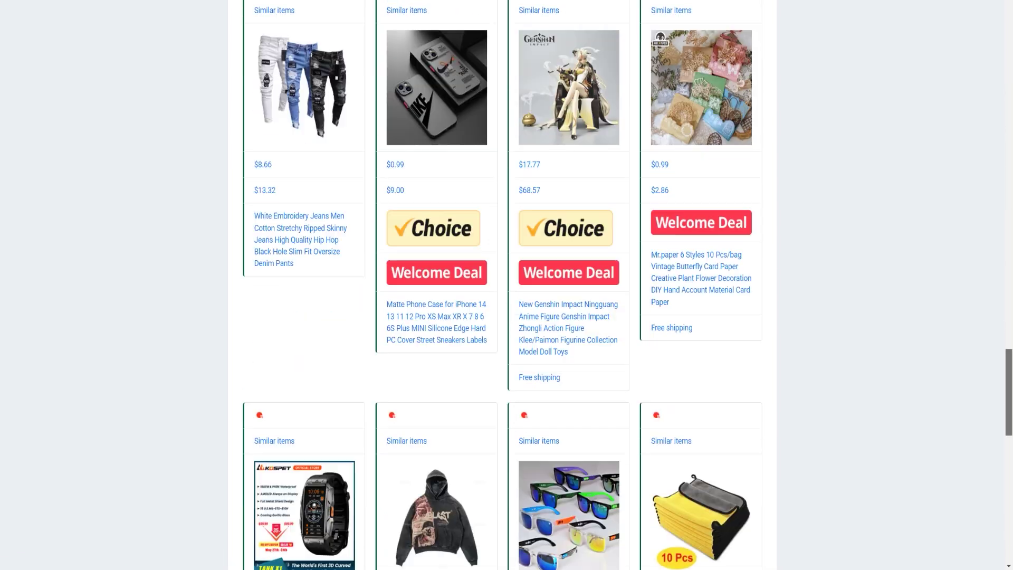
scroll(502, 285, "up", 7)
scroll(503, 285, "up", 15)
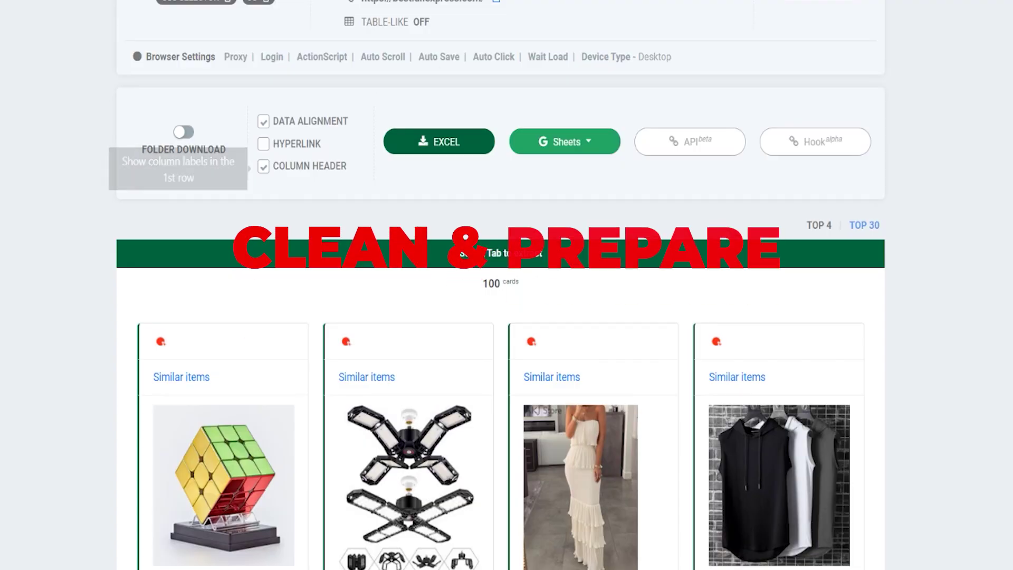
scroll(503, 284, "down", 16)
scroll(503, 285, "up", 5)
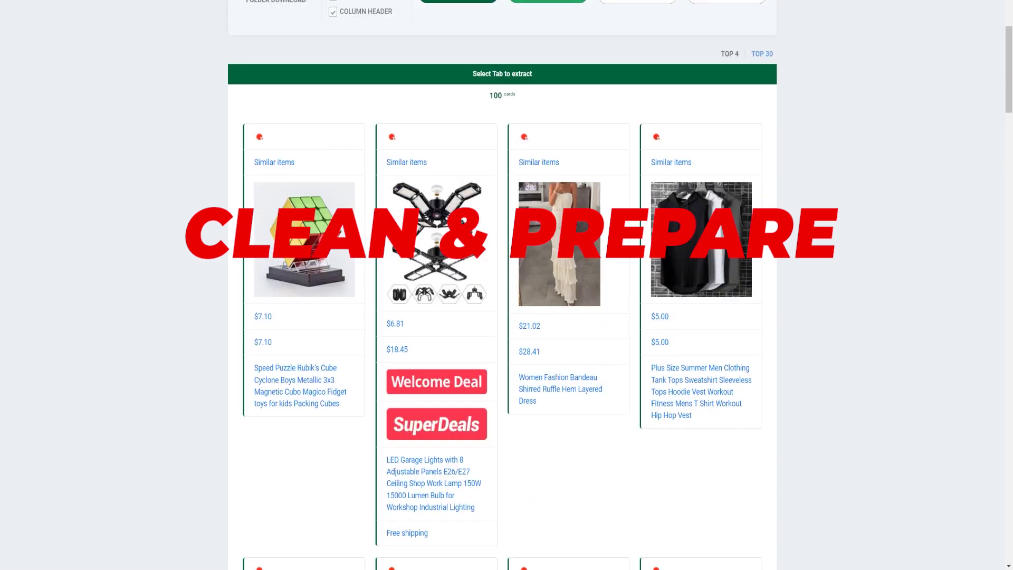
Export the extracted products to Excel, then check the workbook's rows and the full product title in cell F2
left_click_drag(1009, 70, 1009, 54)
scroll(503, 285, "up", 2)
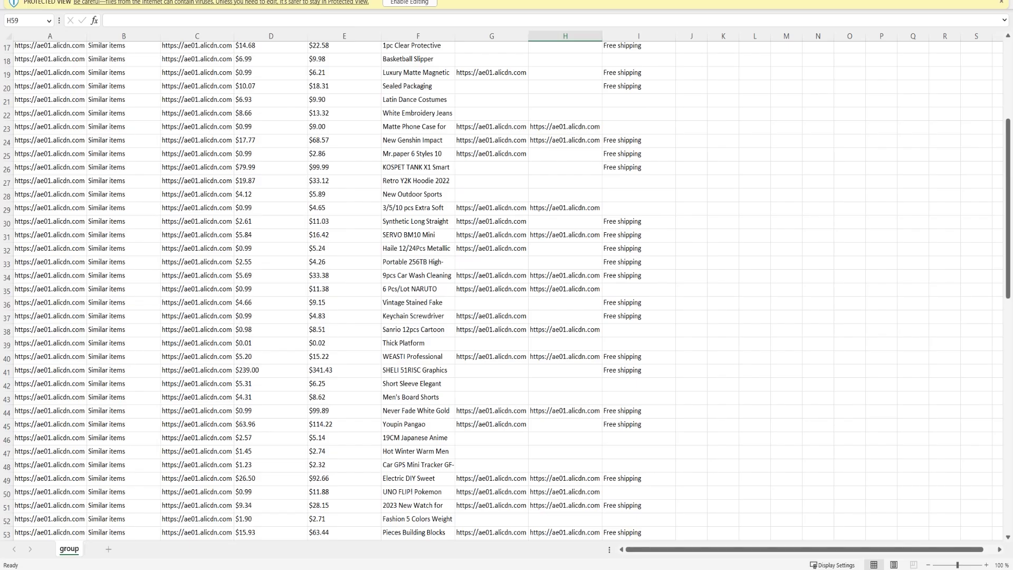
scroll(506, 289, "up", 5)
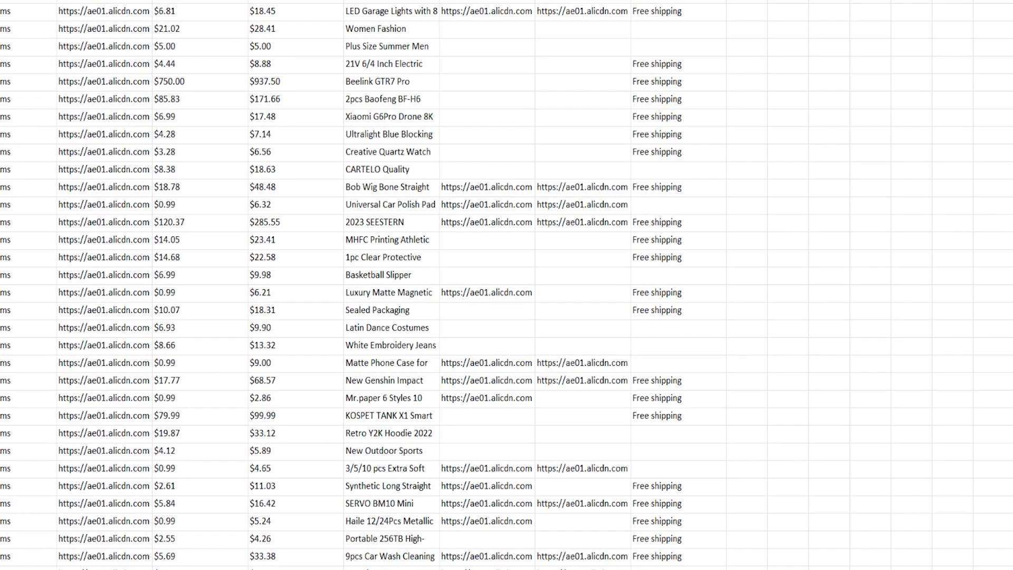
scroll(507, 285, "down", 20)
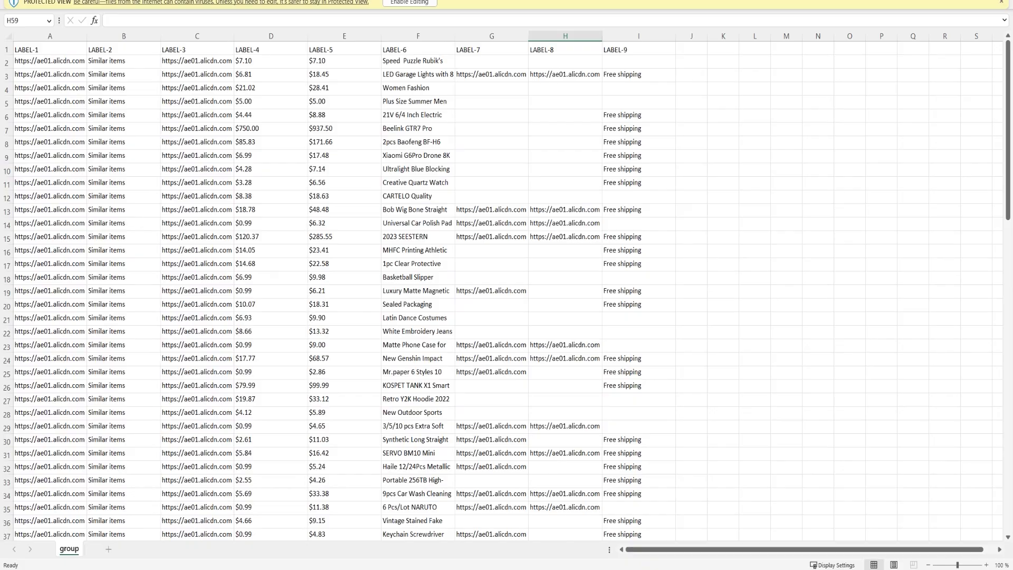
scroll(506, 285, "down", 15)
left_click(417, 62)
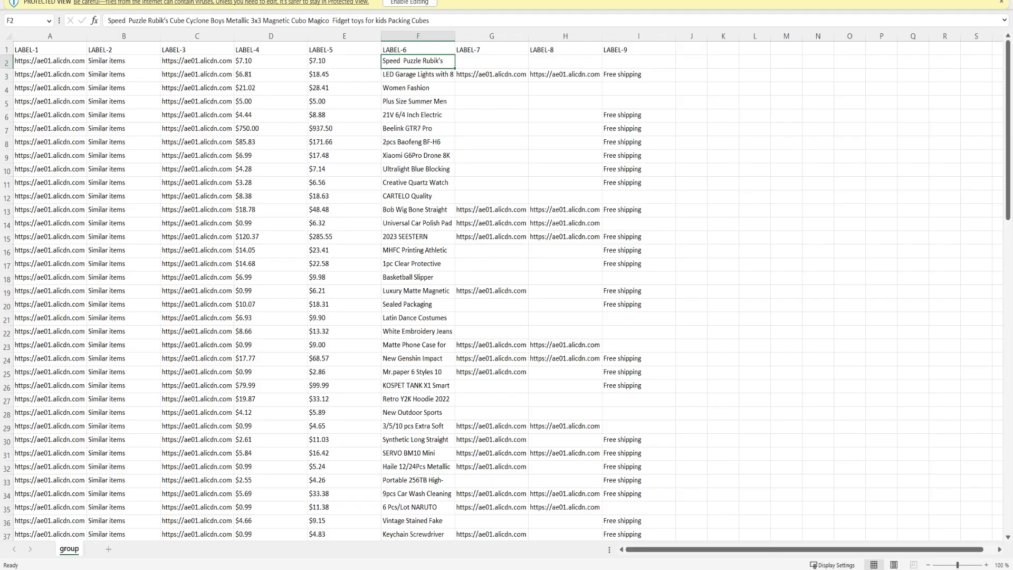
Examine the price columns and product rows of the exported workbook, then the product cards on the Listly result page
left_click(135, 152)
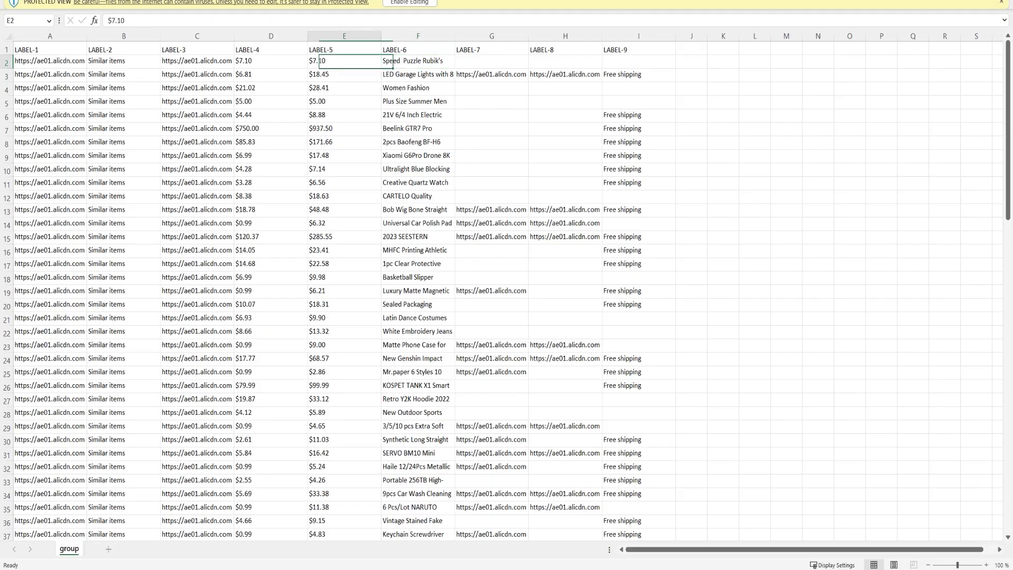
left_click(271, 49)
left_click(344, 49)
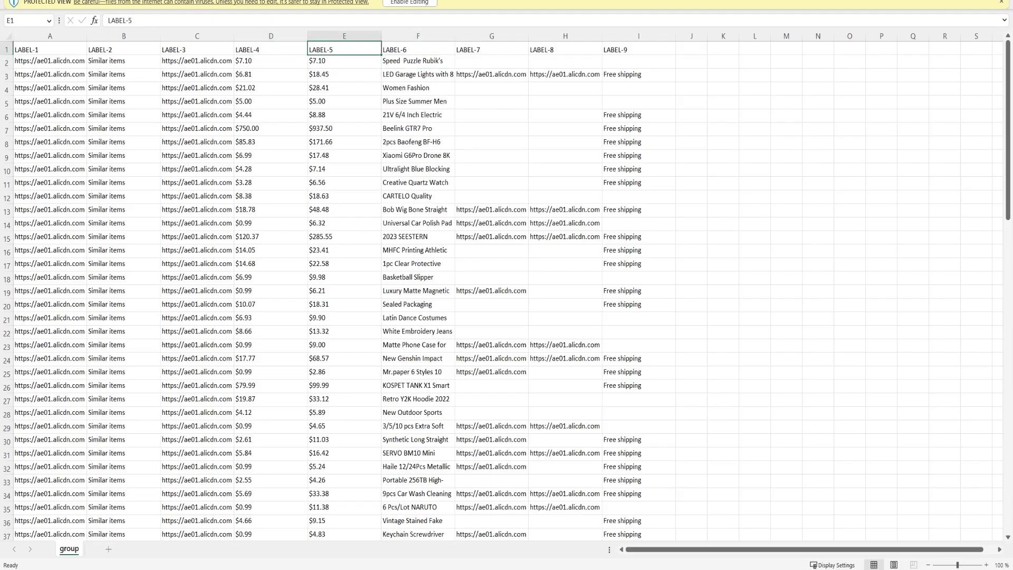
left_click(344, 440)
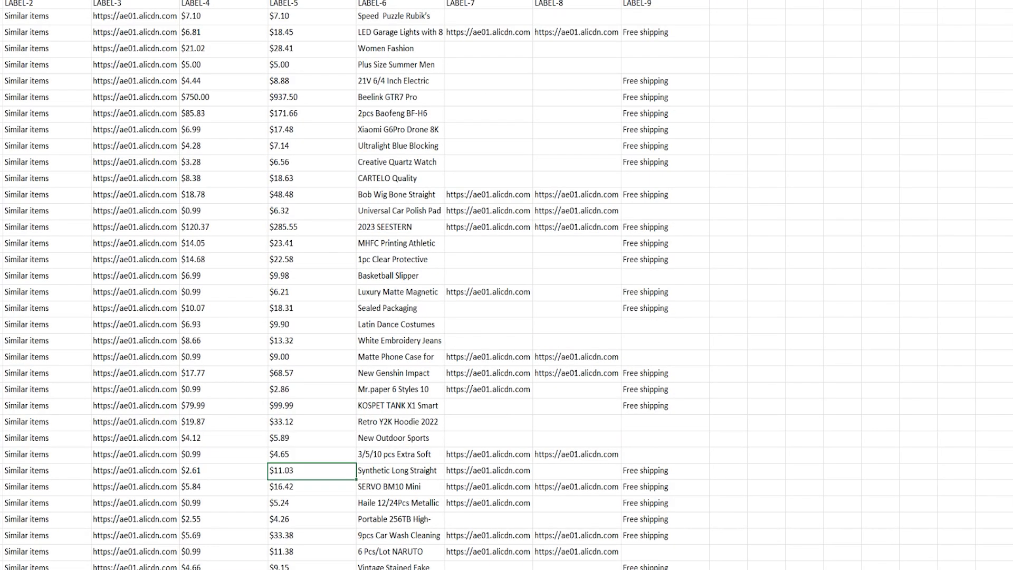
scroll(506, 290, "down", 8)
scroll(506, 290, "up", 8)
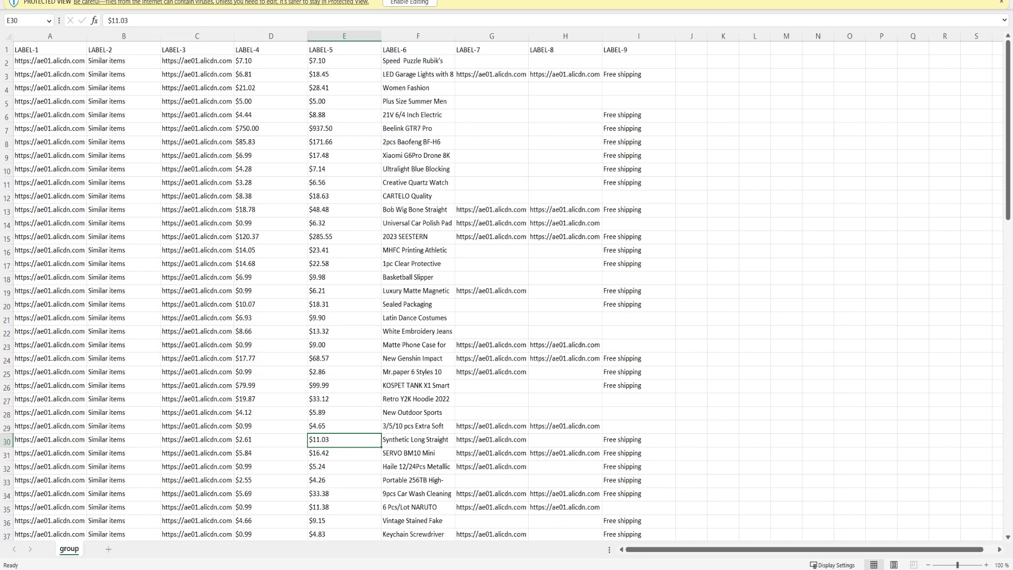
scroll(506, 290, "down", 20)
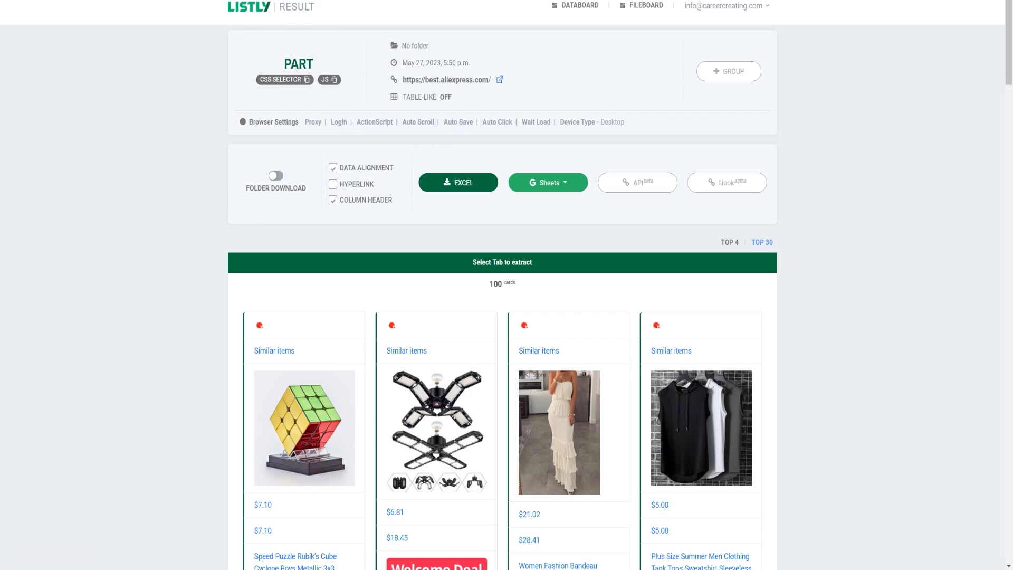
scroll(503, 284, "down", 4)
scroll(502, 285, "up", 4)
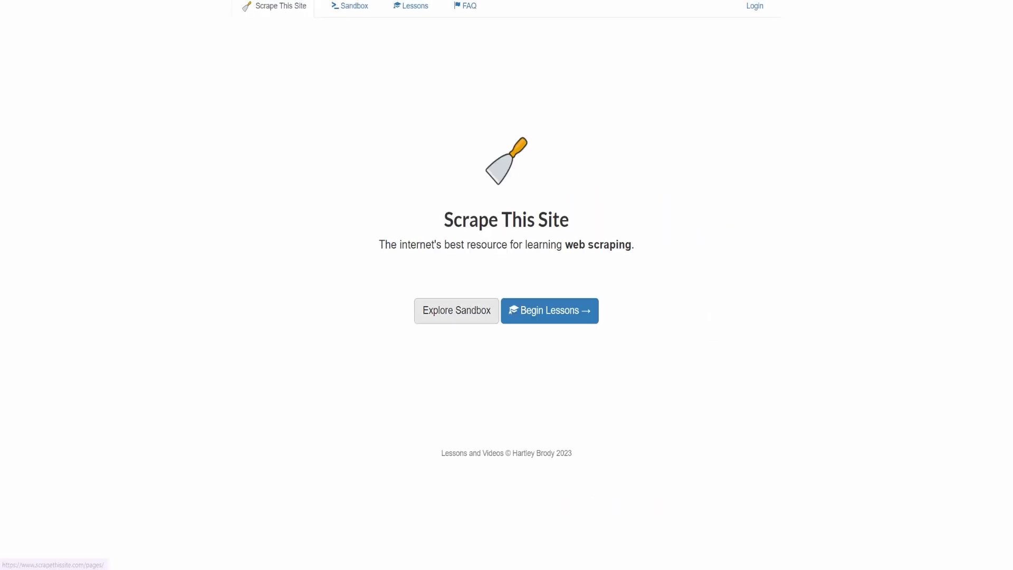
Open the Countries of the World: A Simple Example page from the Scrape This Site sandbox and look over its country entries
left_click(457, 310)
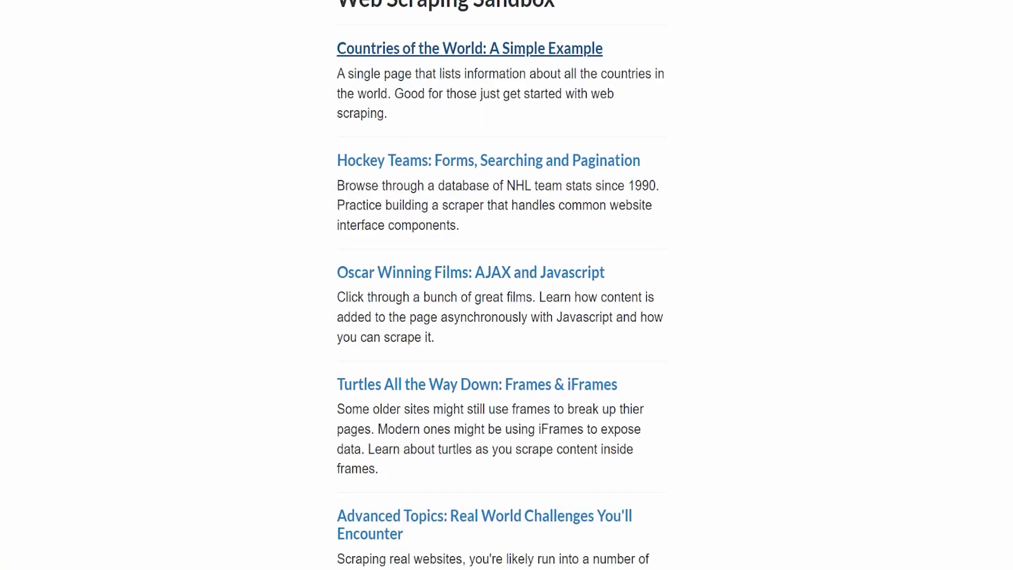
left_click(470, 49)
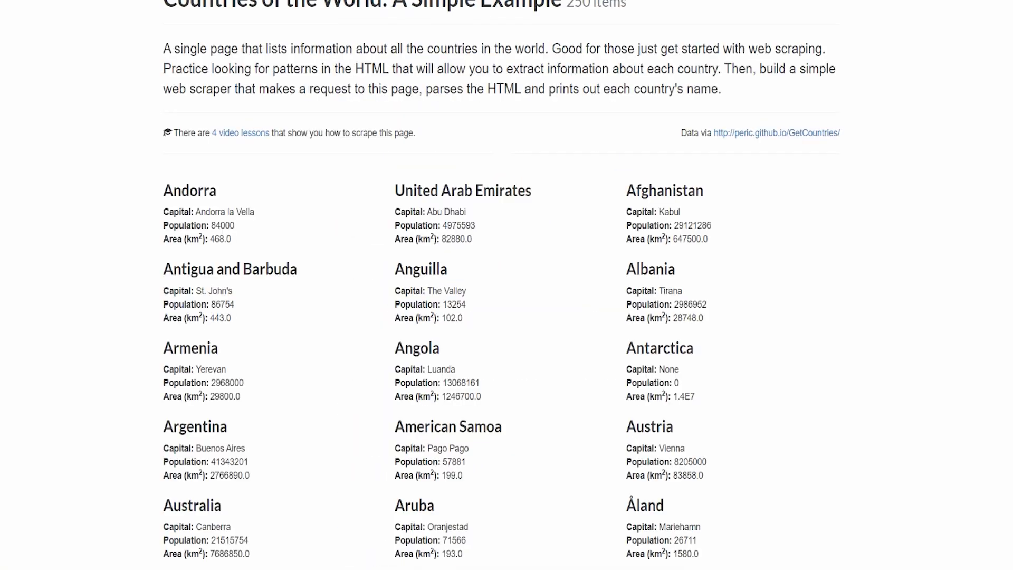
scroll(501, 317, "down", 2)
scroll(501, 316, "up", 2)
left_click_drag(164, 191, 447, 270)
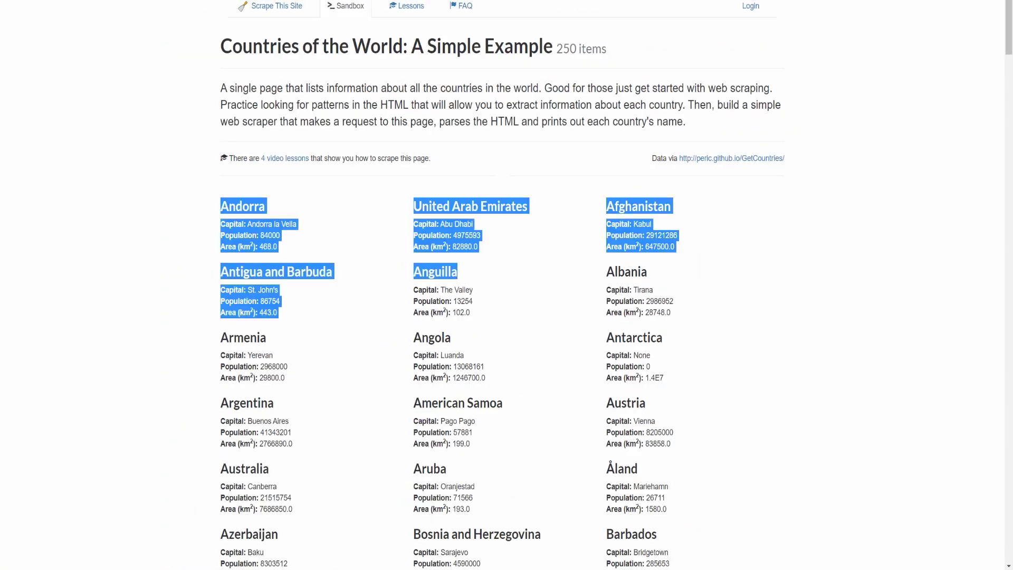
left_click(464, 271)
scroll(464, 272, "down", 2)
scroll(465, 271, "up", 2)
Extract the countries page content as a page part with the Listly extension
left_click(938, 1)
left_click(860, 59)
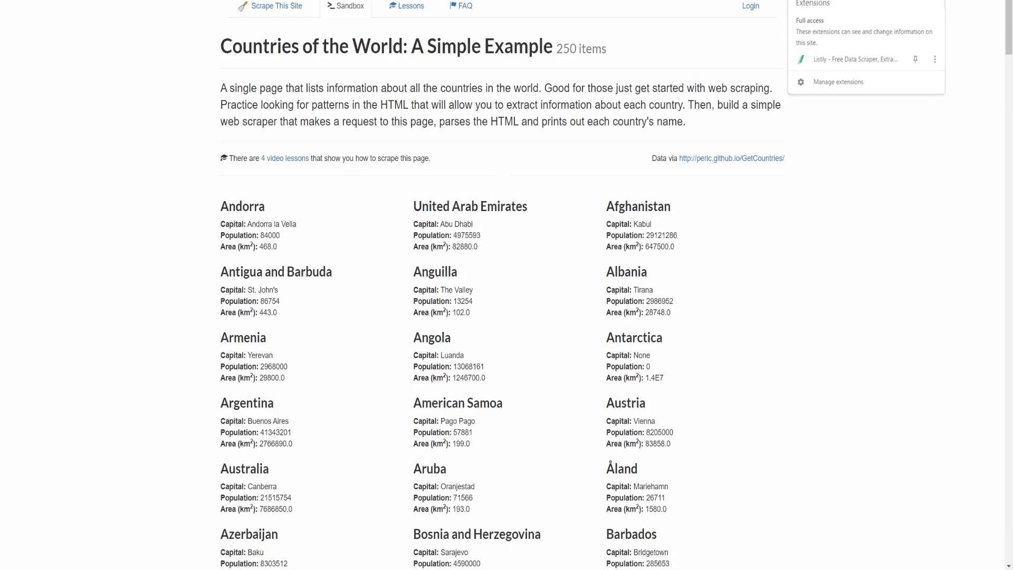
left_click(741, 200)
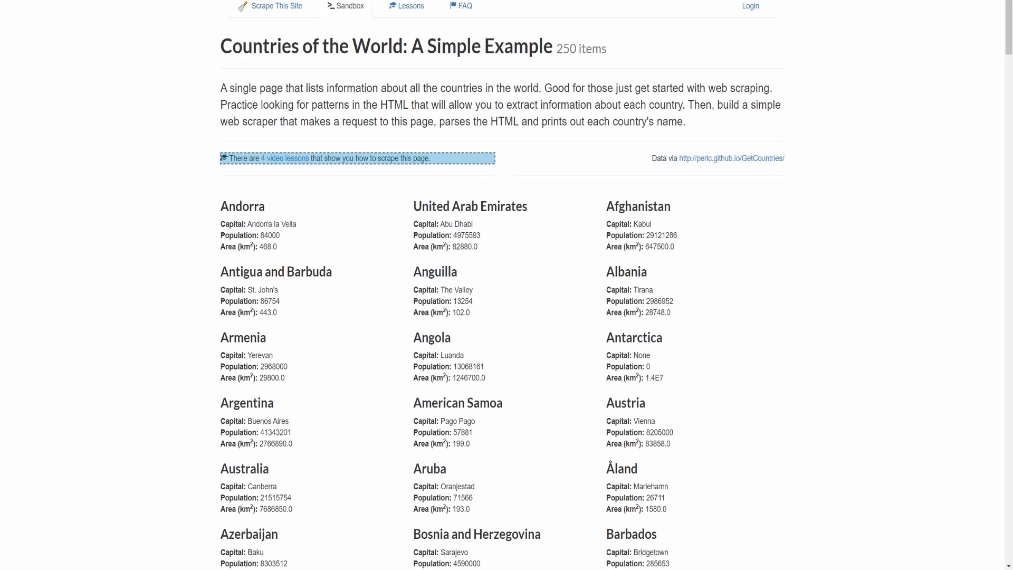
scroll(695, 174, "down", 1)
scroll(507, 285, "down", 1)
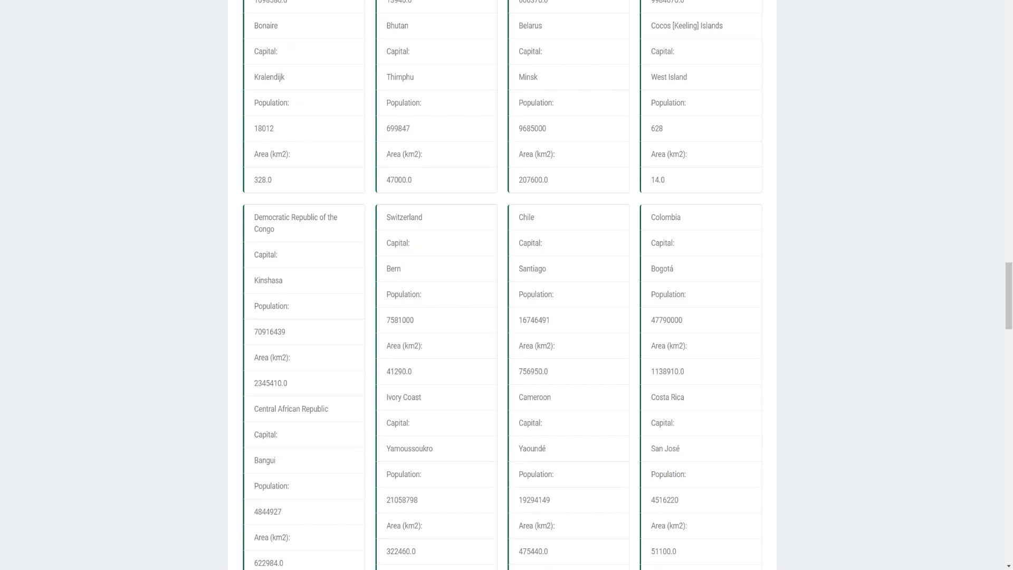
Examine the extracted country cards with their capital, population and area values on the Listly result page
scroll(502, 285, "down", 3)
scroll(503, 285, "up", 3)
left_click_drag(291, 359, 289, 384)
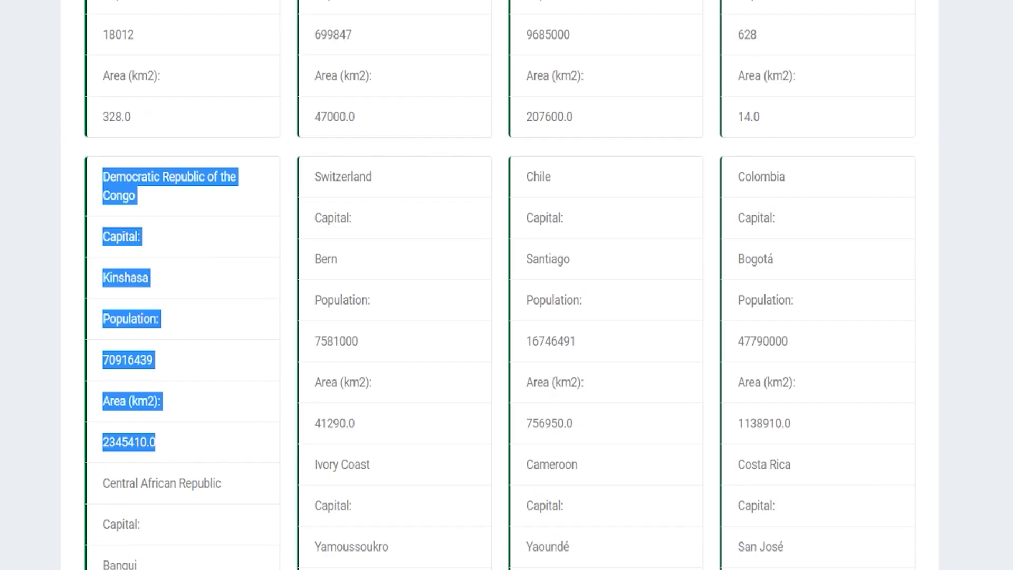
scroll(502, 285, "down", 3)
left_click(158, 445)
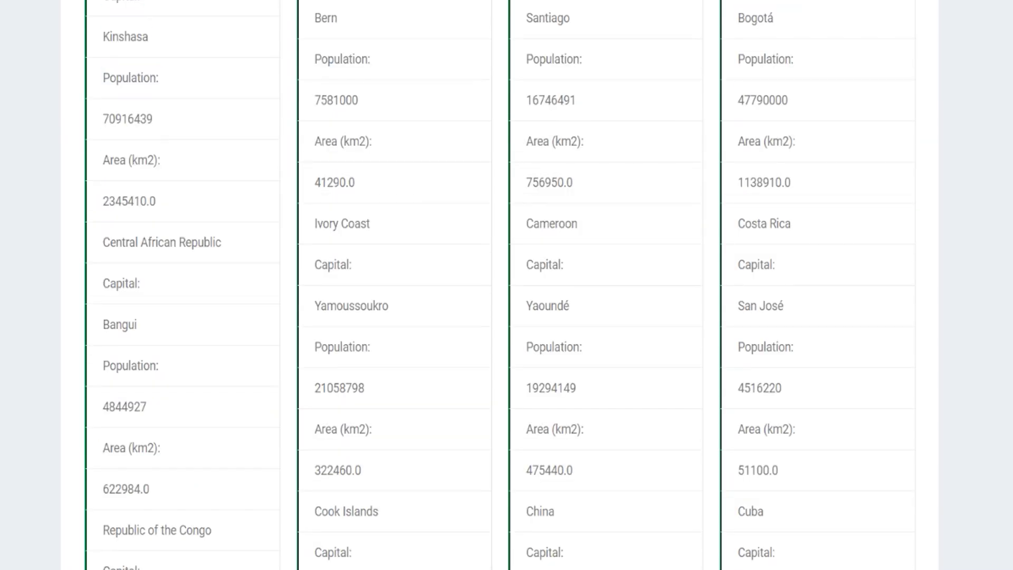
left_click_drag(137, 1, 160, 78)
left_click(159, 80)
left_click_drag(1009, 314, 1008, 32)
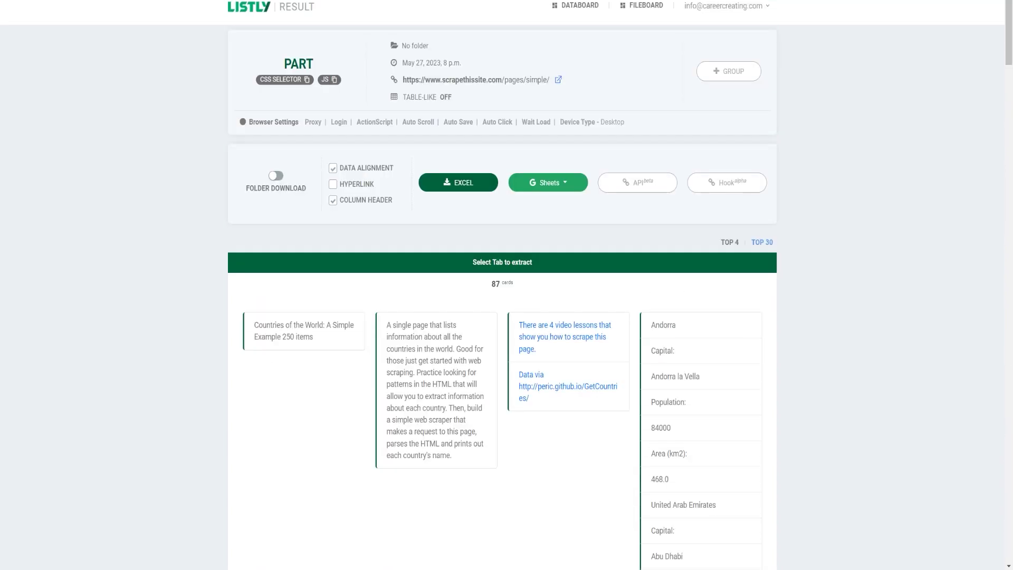
Export the extracted country data to Excel and check the Andorra and United Arab Emirates entries in cells D5 and K5
left_click(458, 182)
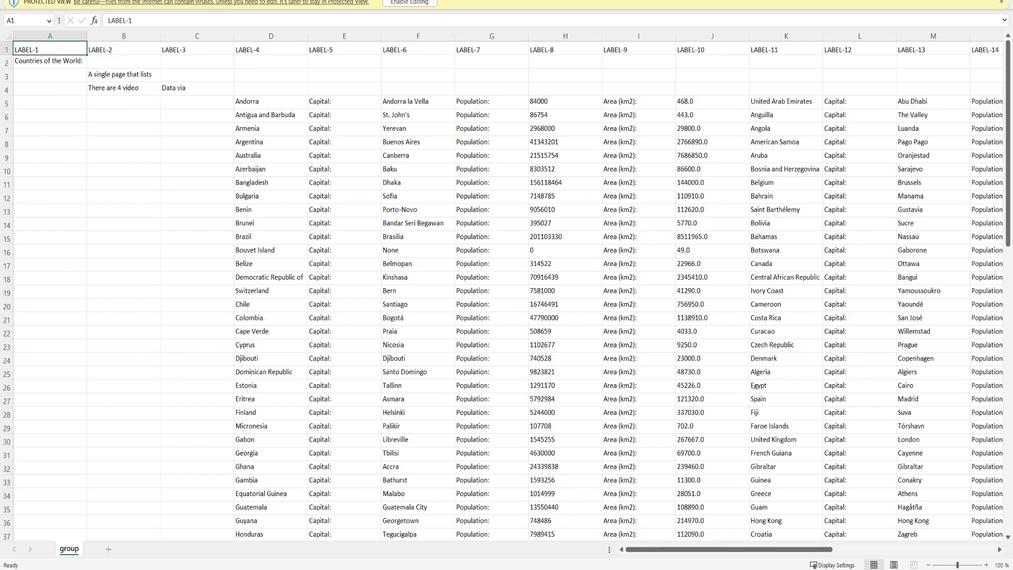
left_click(271, 102)
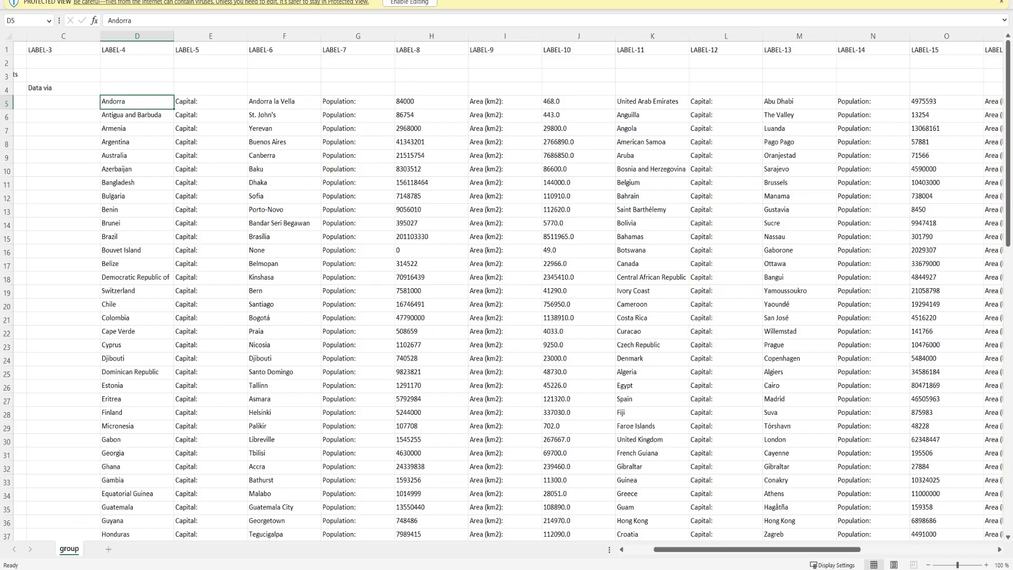
left_click(897, 29)
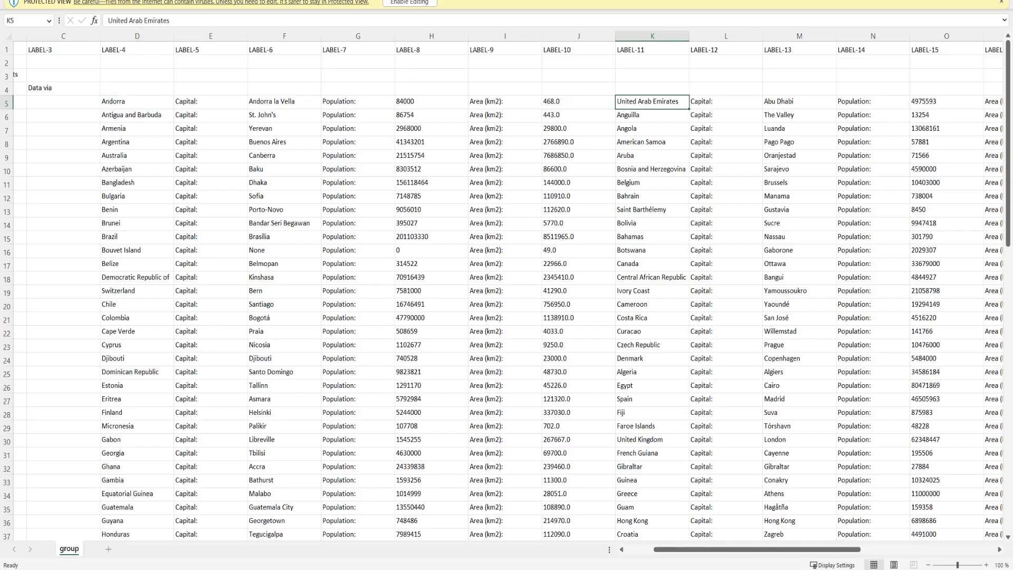
Examine all rows and columns of the exported country data, down to the last country entries
scroll(507, 285, "down", 17)
scroll(506, 290, "down", 6)
scroll(507, 290, "up", 14)
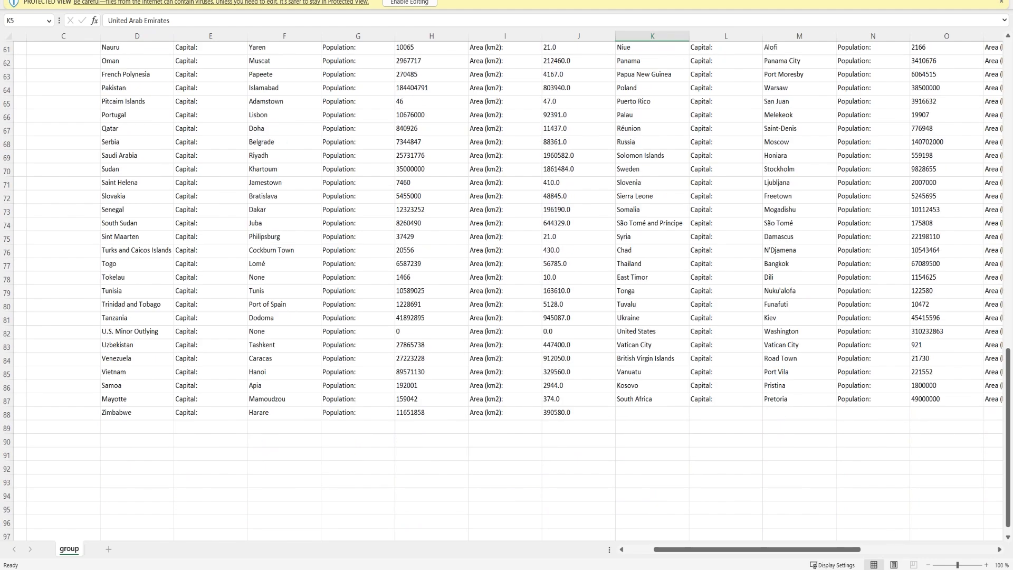
scroll(506, 284, "up", 8)
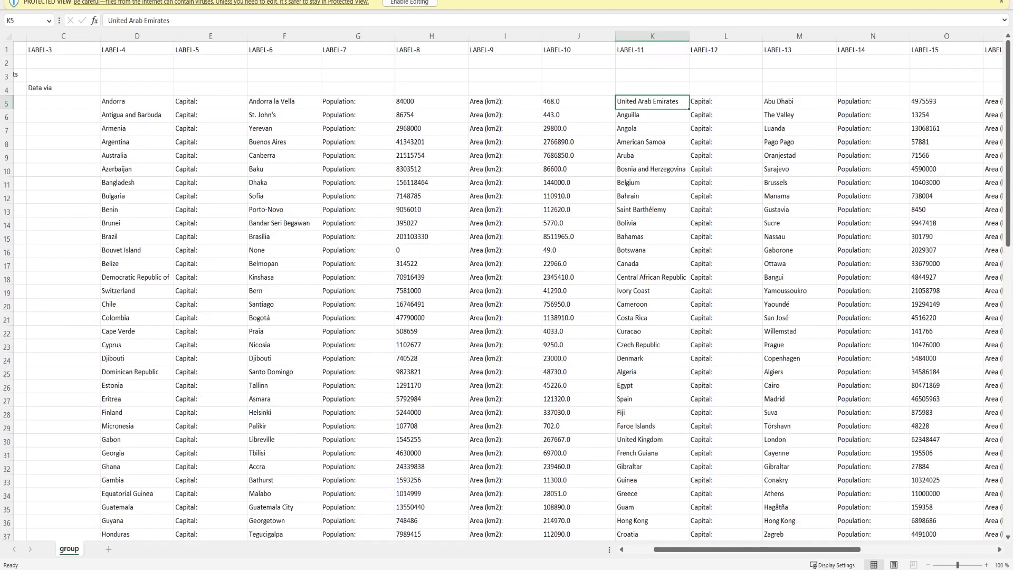
scroll(506, 291, "right", 5)
scroll(507, 290, "down", 20)
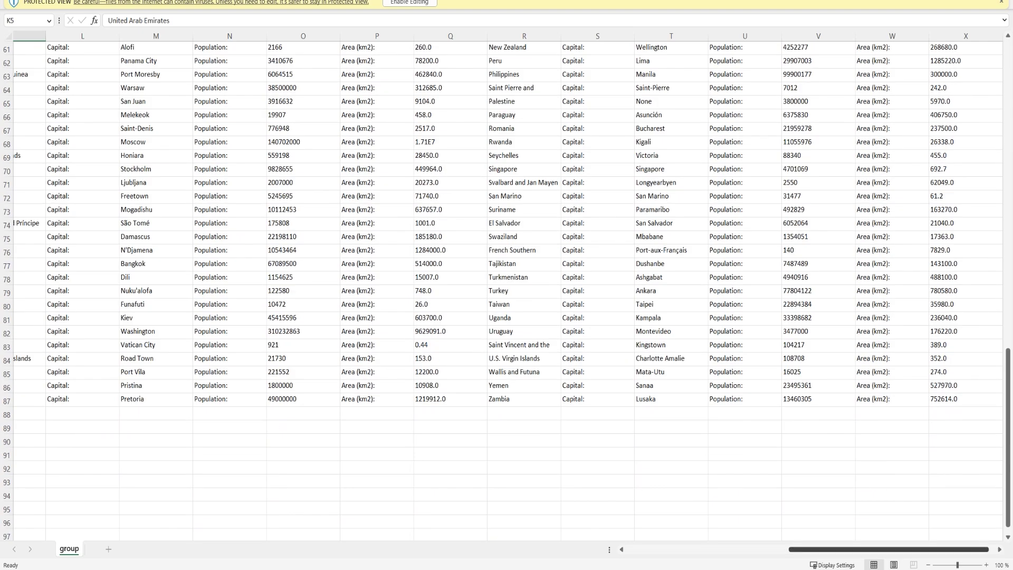
scroll(507, 285, "left", 5)
scroll(506, 285, "up", 20)
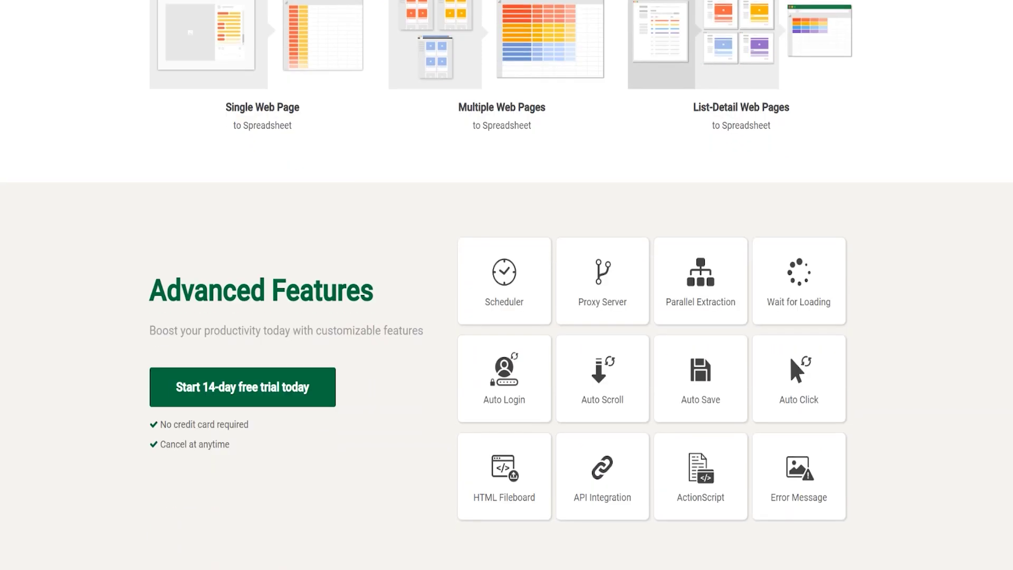
Look over the advanced features, the How it works section and the introduction on the Listly home page
scroll(789, 356, "up", 15)
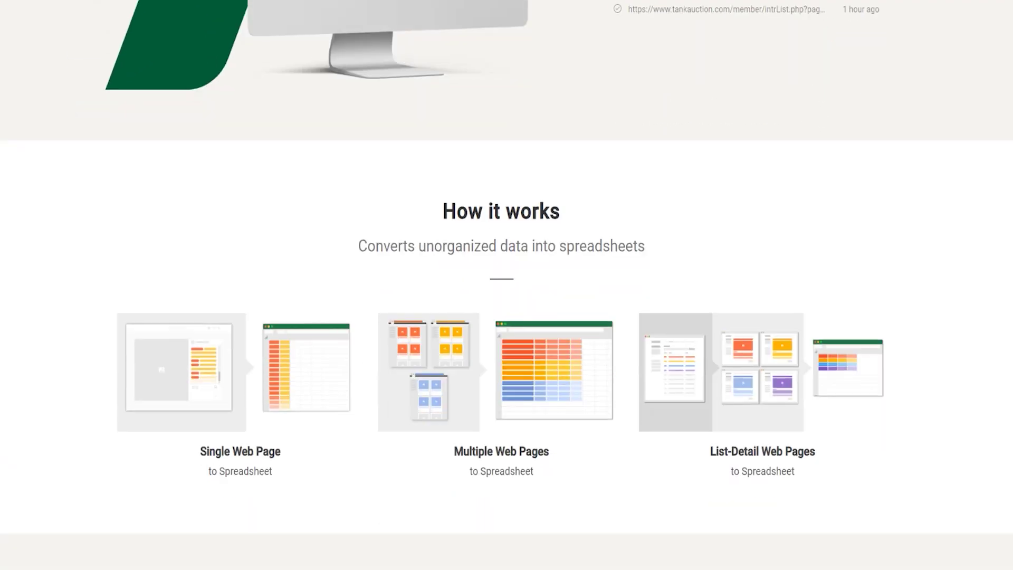
scroll(506, 285, "up", 3)
scroll(506, 285, "up", 3)
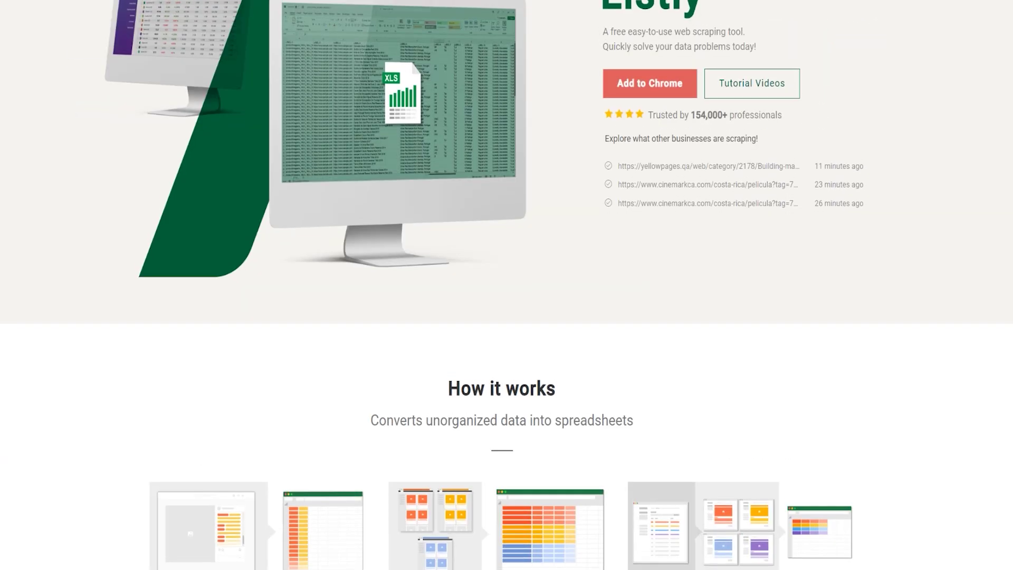